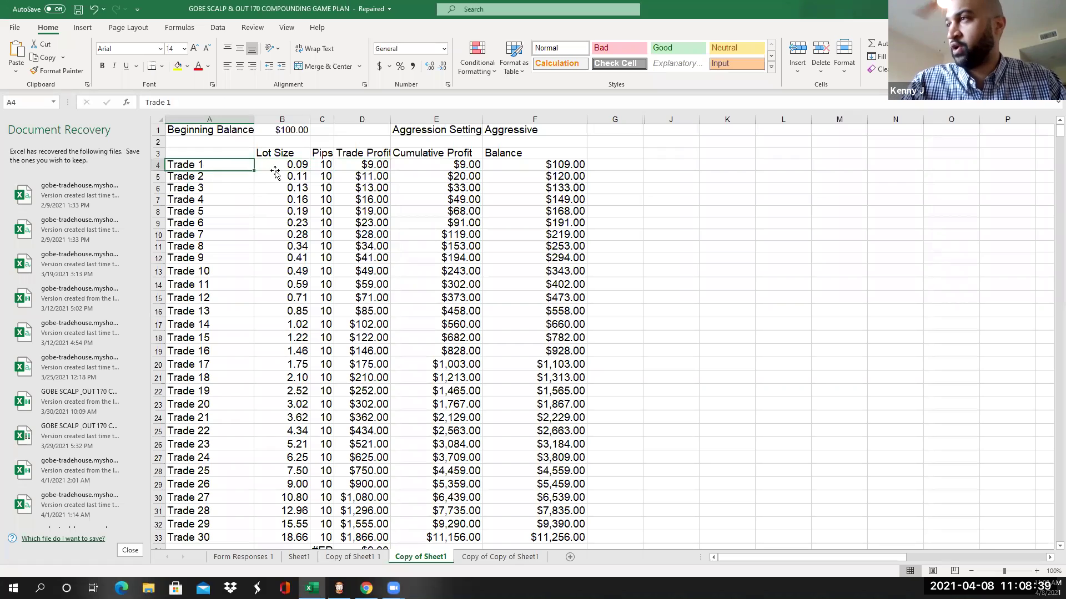
Examine the Trade 1 and Trade 2 rows, and the cumulative profit and balance of Trade 10
click(209, 167)
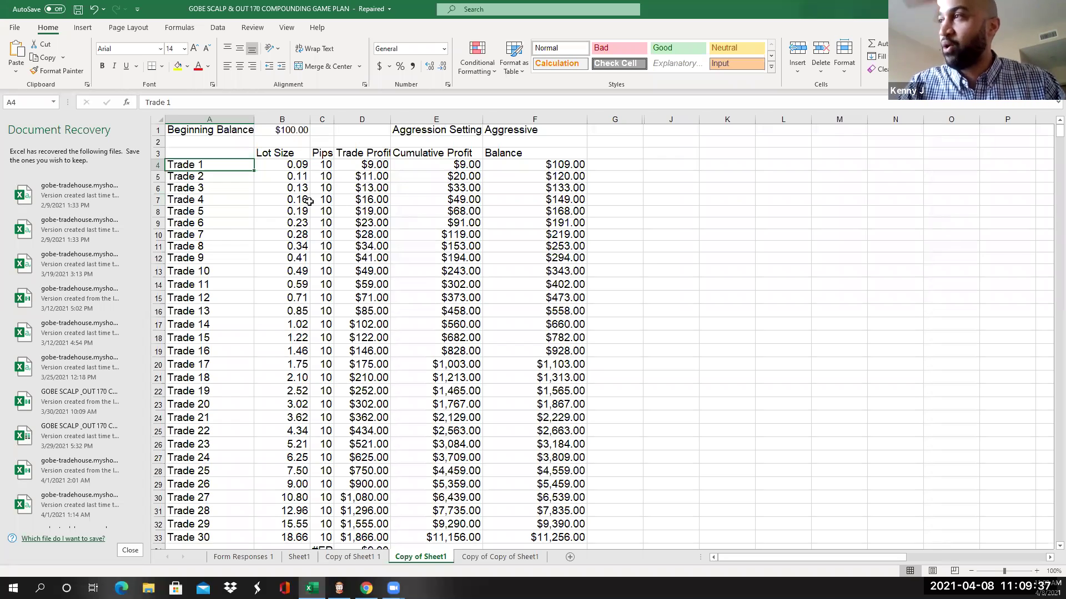
click(275, 167)
click(233, 164)
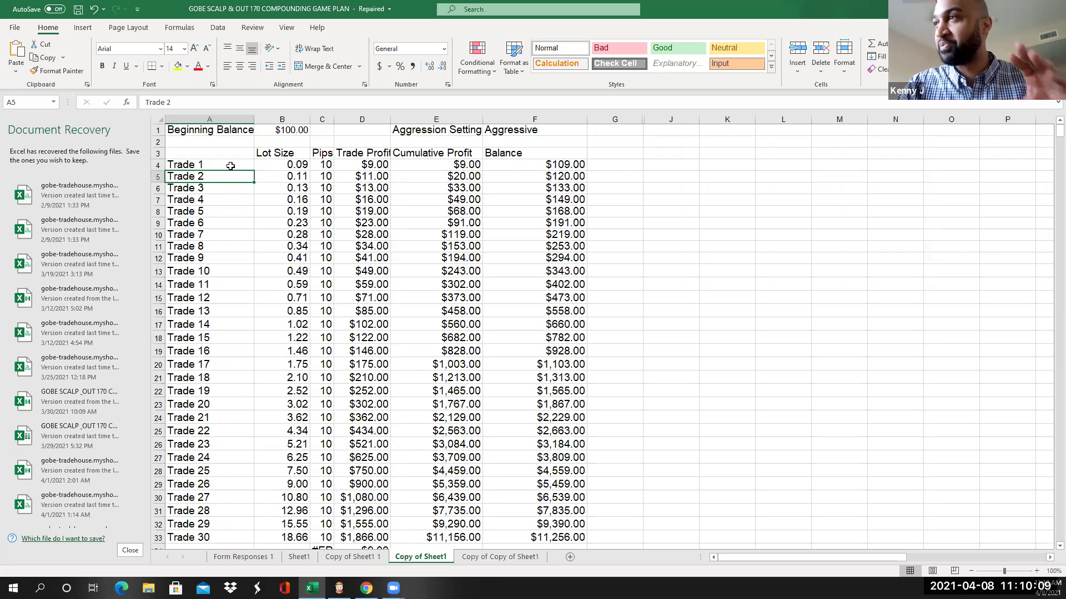
click(228, 174)
click(228, 166)
click(228, 176)
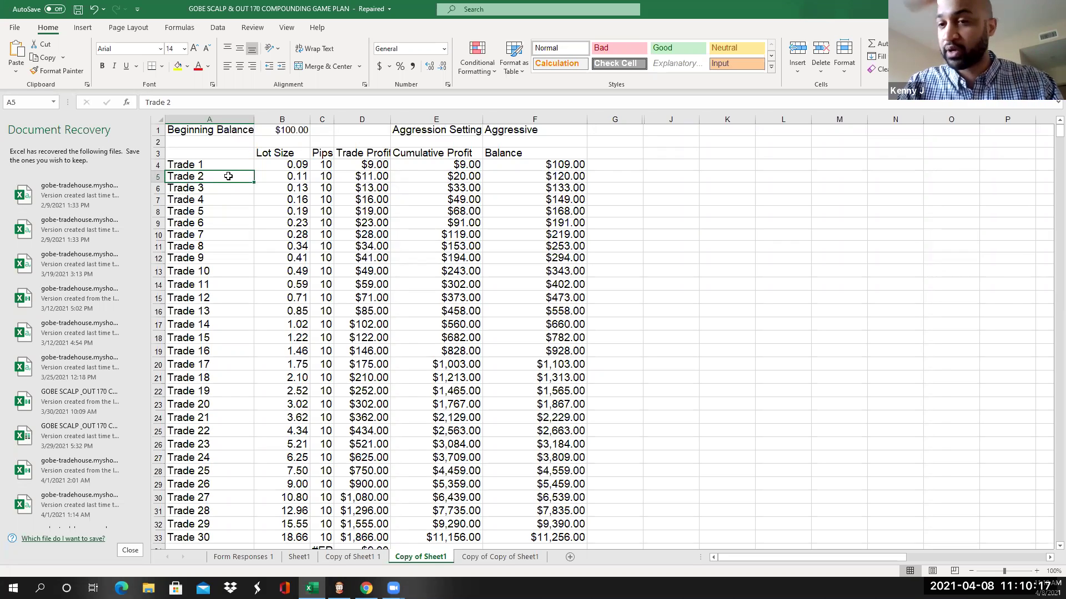
click(256, 164)
click(233, 164)
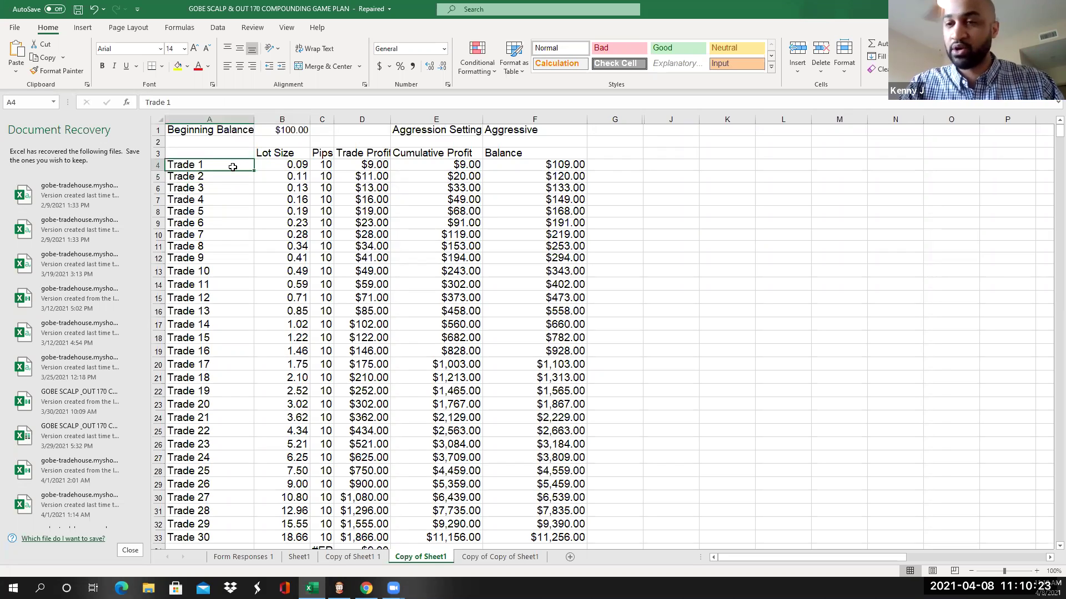
click(234, 175)
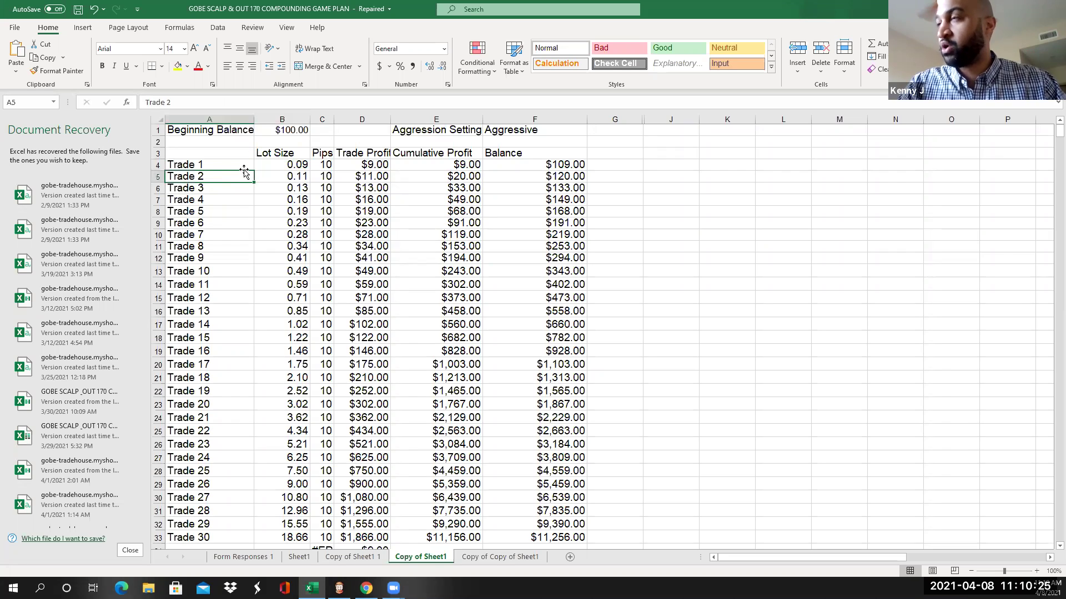
click(244, 165)
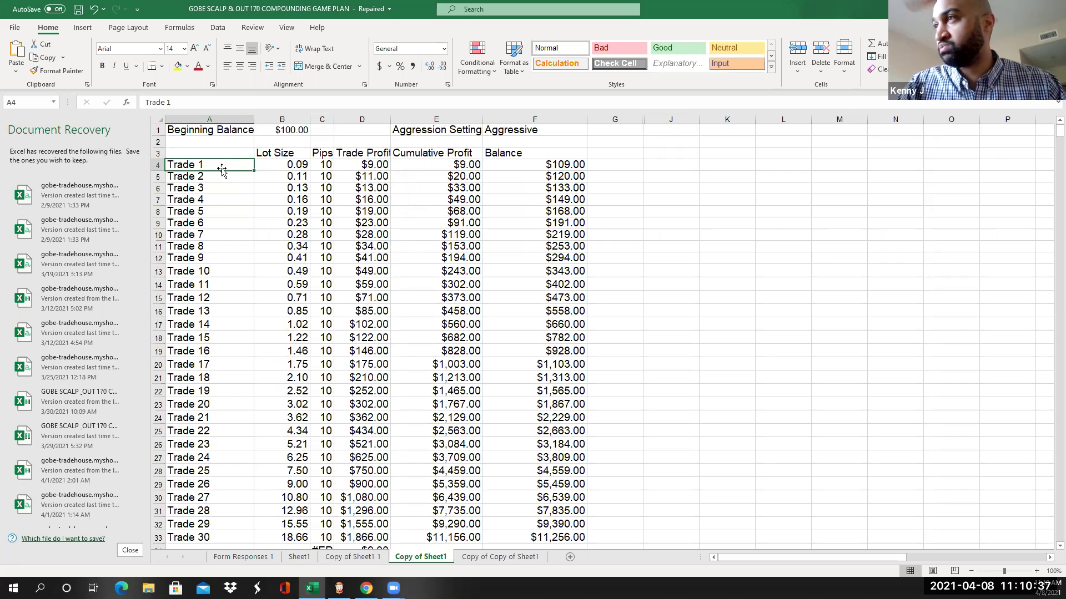
click(230, 274)
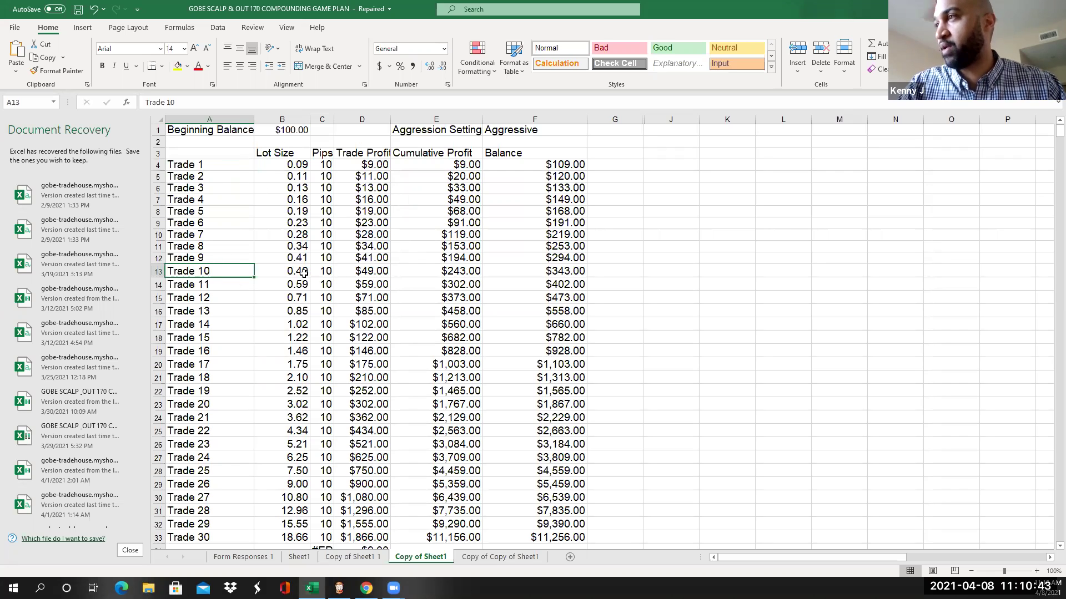
click(456, 273)
click(548, 272)
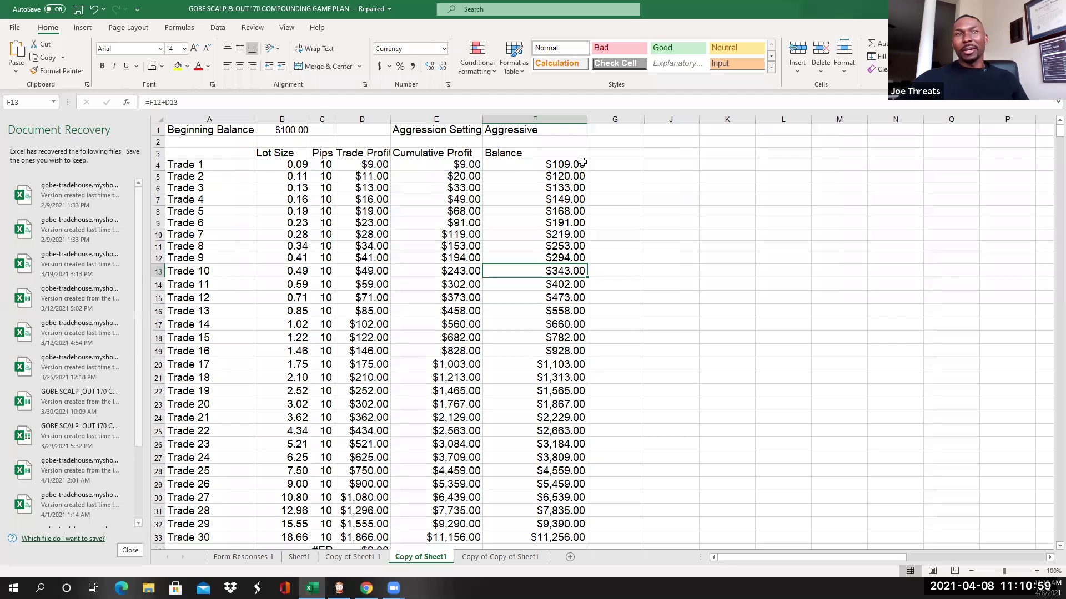
Set the Aggression Setting to Moderate and check the resulting Trade 10 balance
click(539, 130)
click(592, 130)
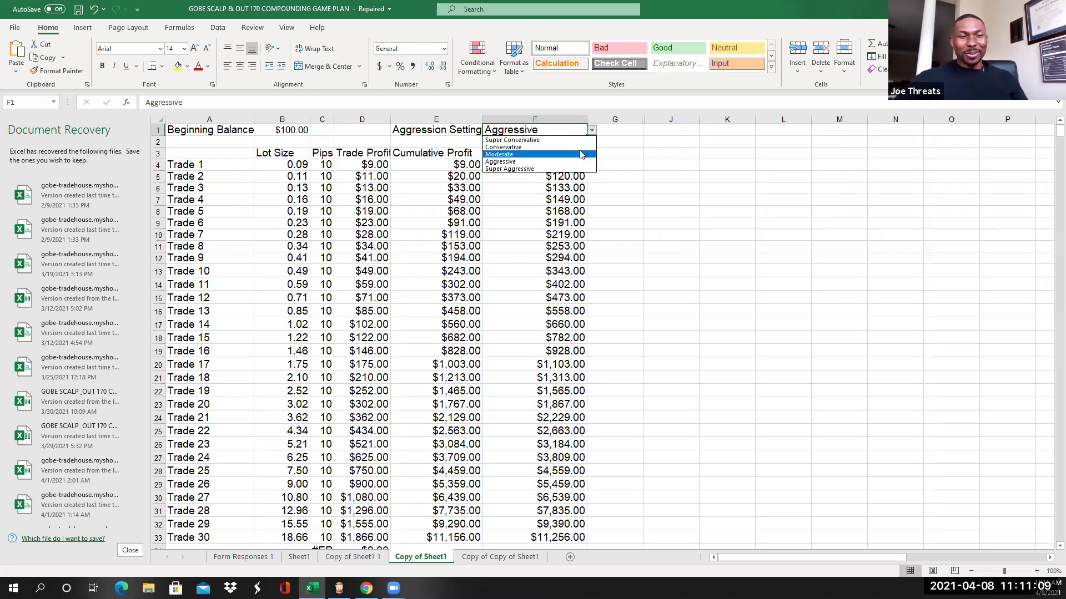
click(580, 155)
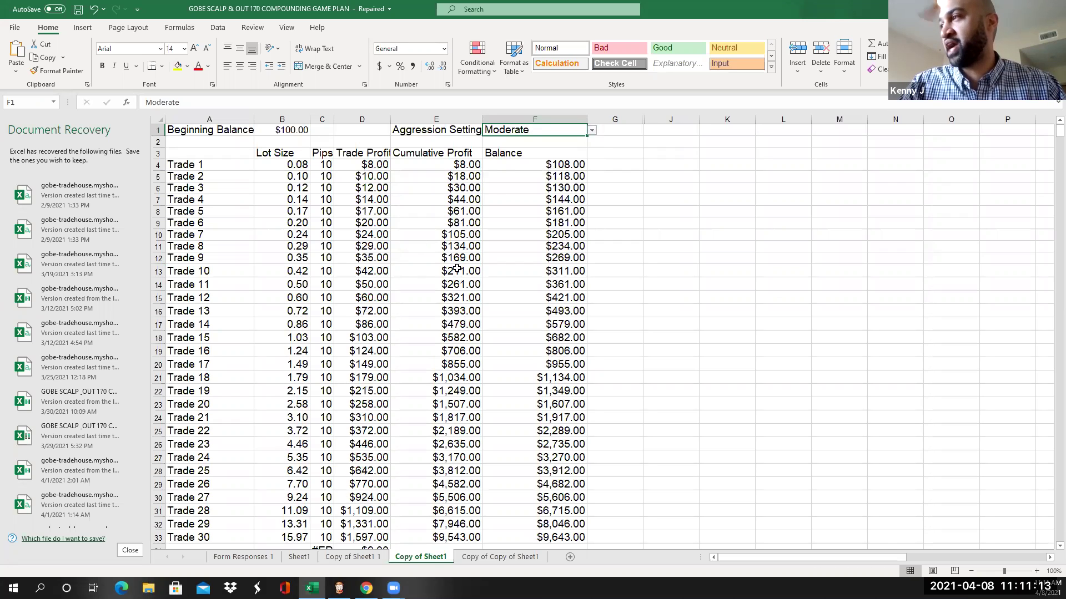
click(559, 272)
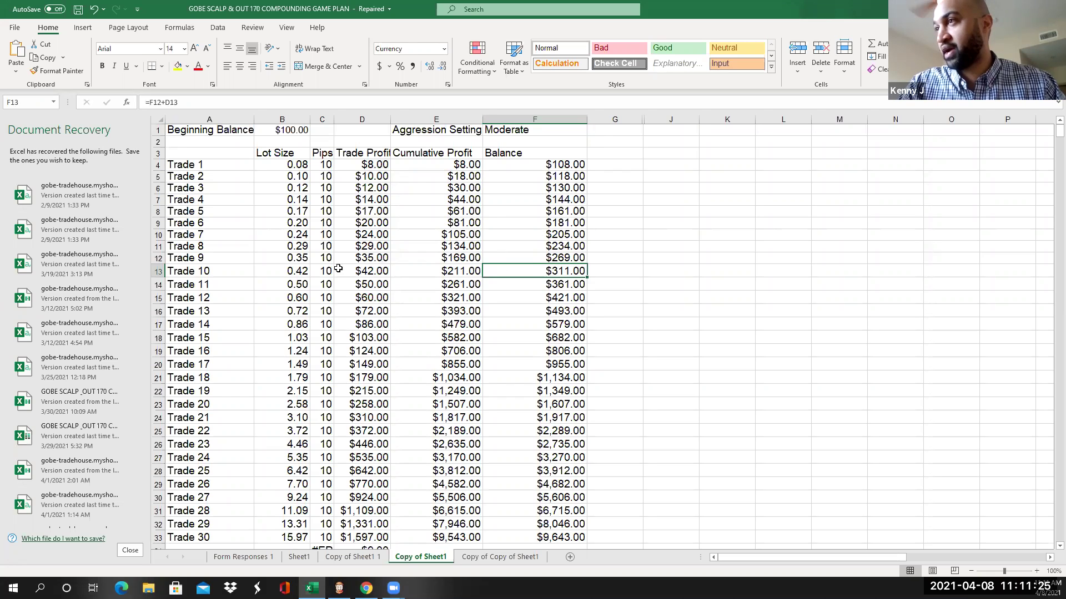
Switch the Aggression Setting to Conservative and check the Trade 10 balance
click(581, 131)
click(592, 130)
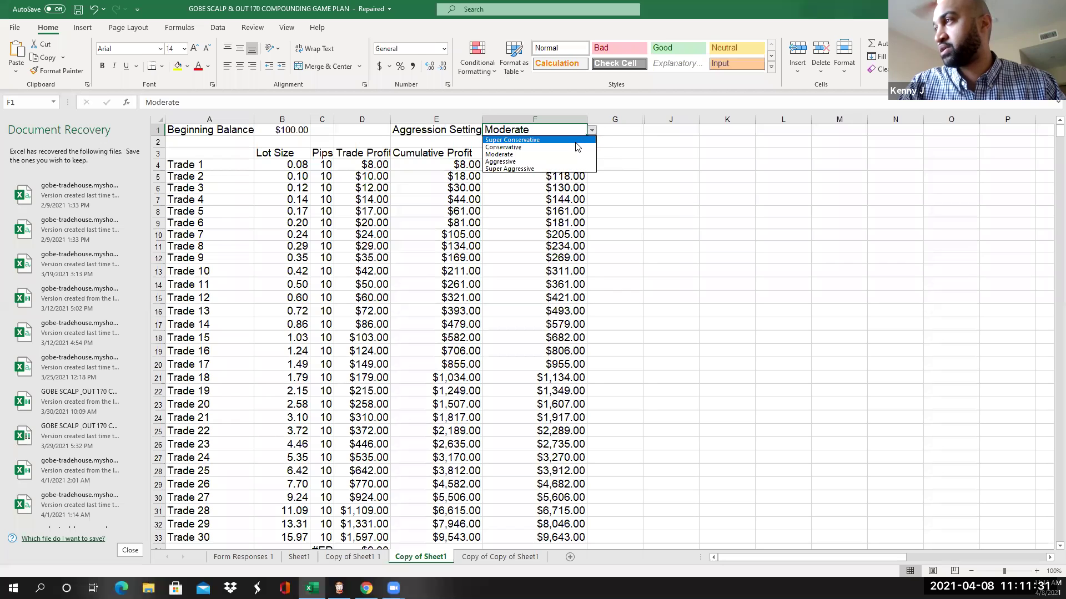
click(576, 148)
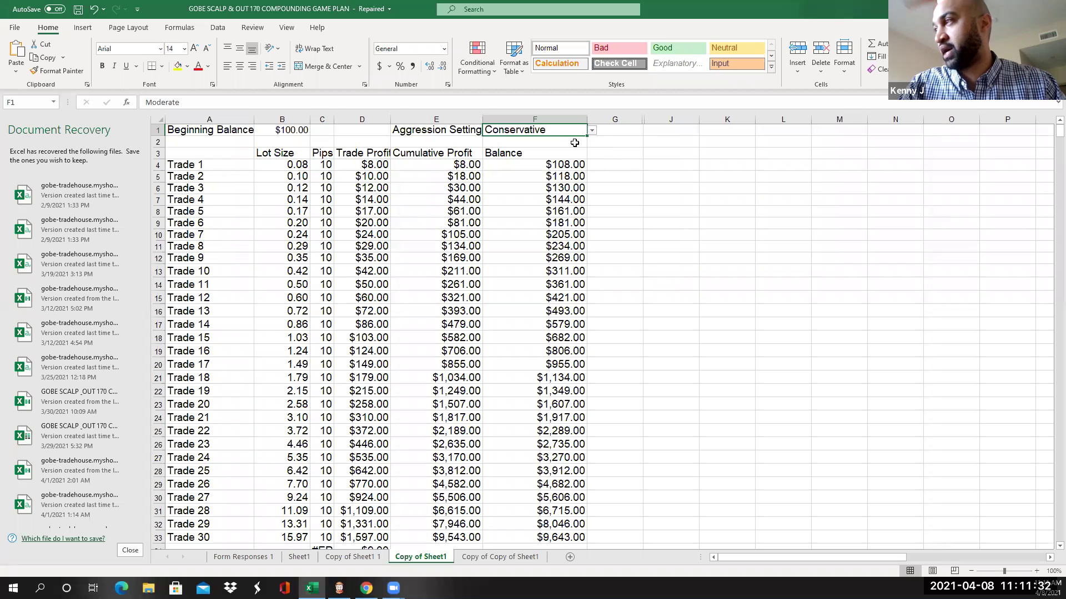
click(559, 272)
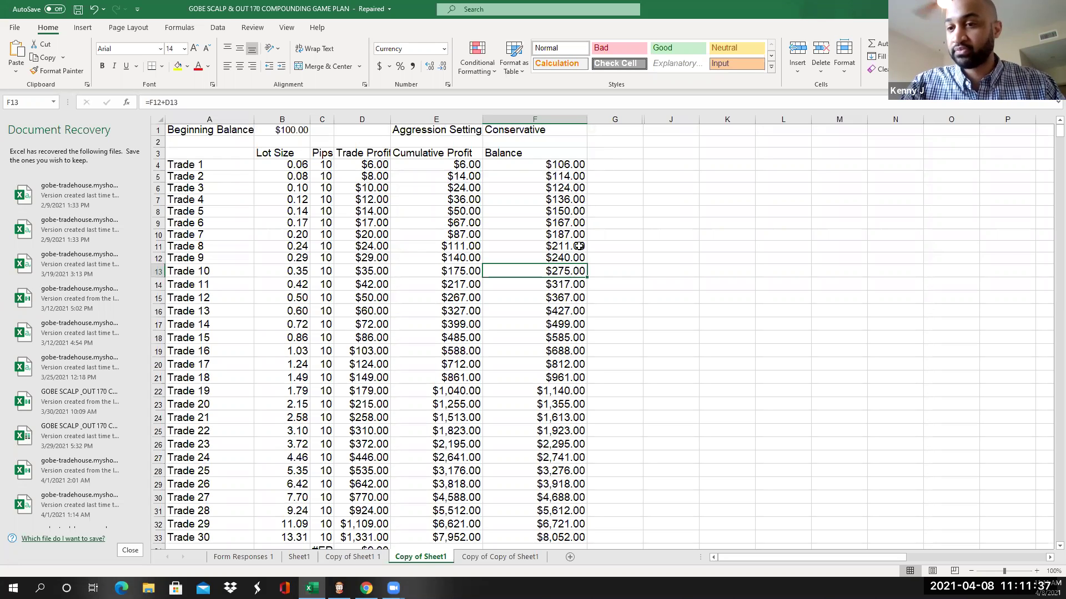
Change the Aggression Setting to Super Conservative and check the Trade 10 balance
click(578, 132)
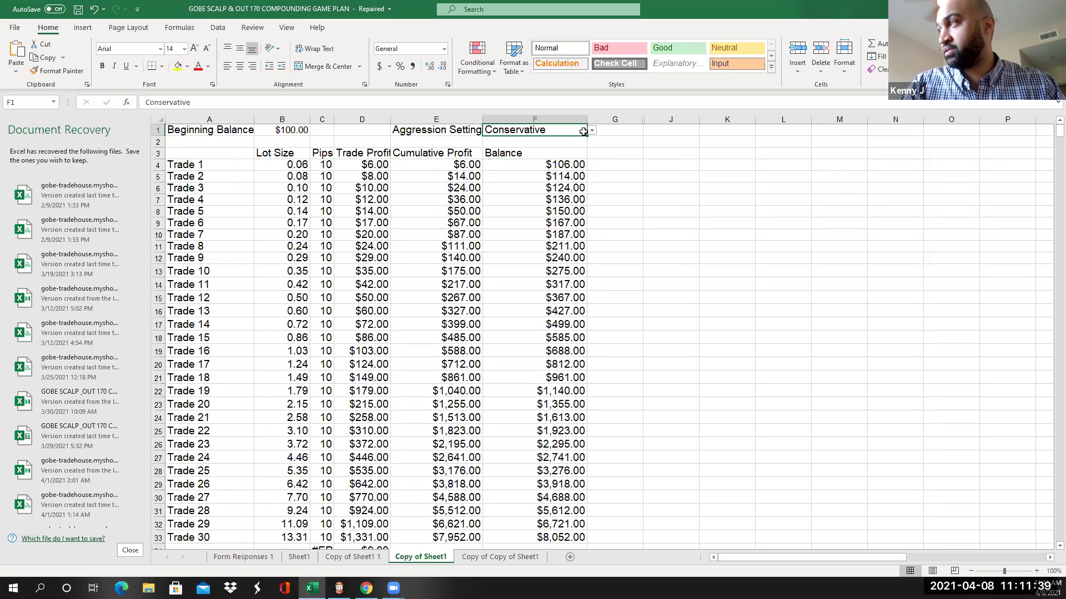
click(592, 131)
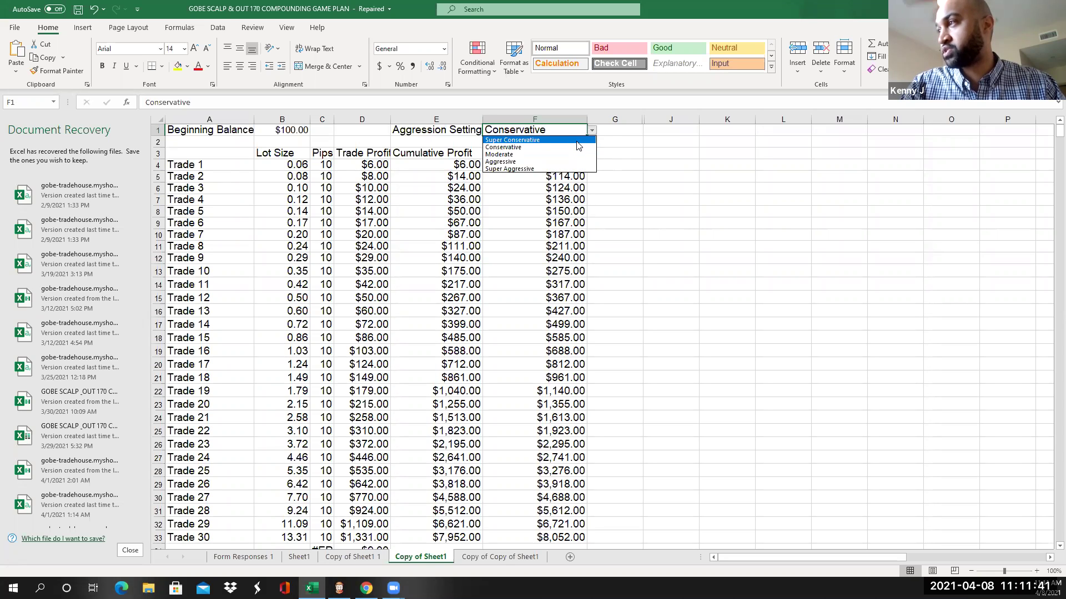
click(577, 140)
click(566, 271)
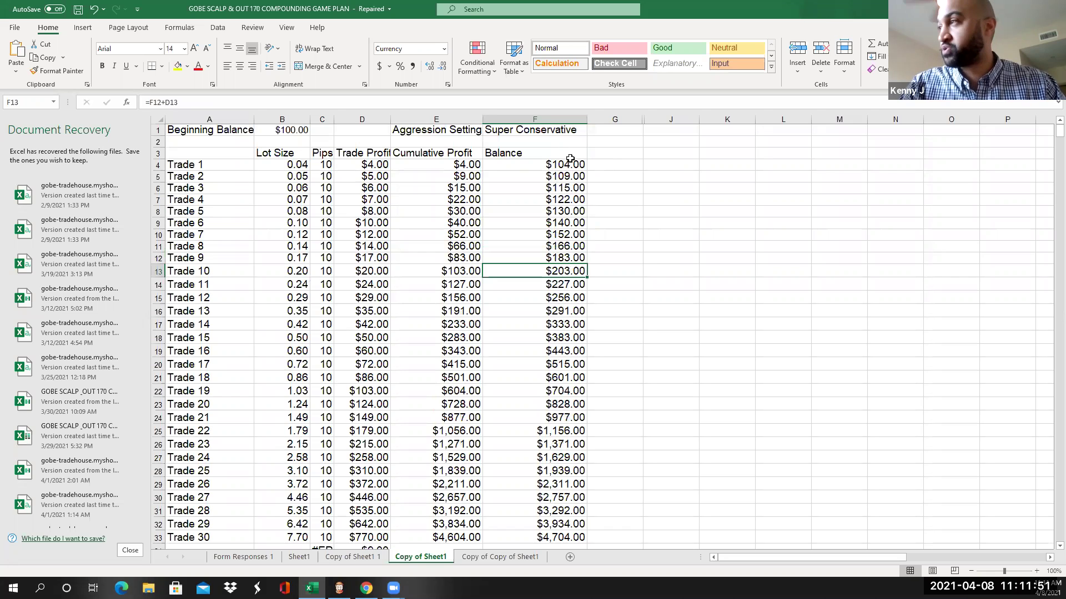
Return the Aggression Setting to Moderate and select the Trade 10 balance for review
click(577, 133)
click(591, 133)
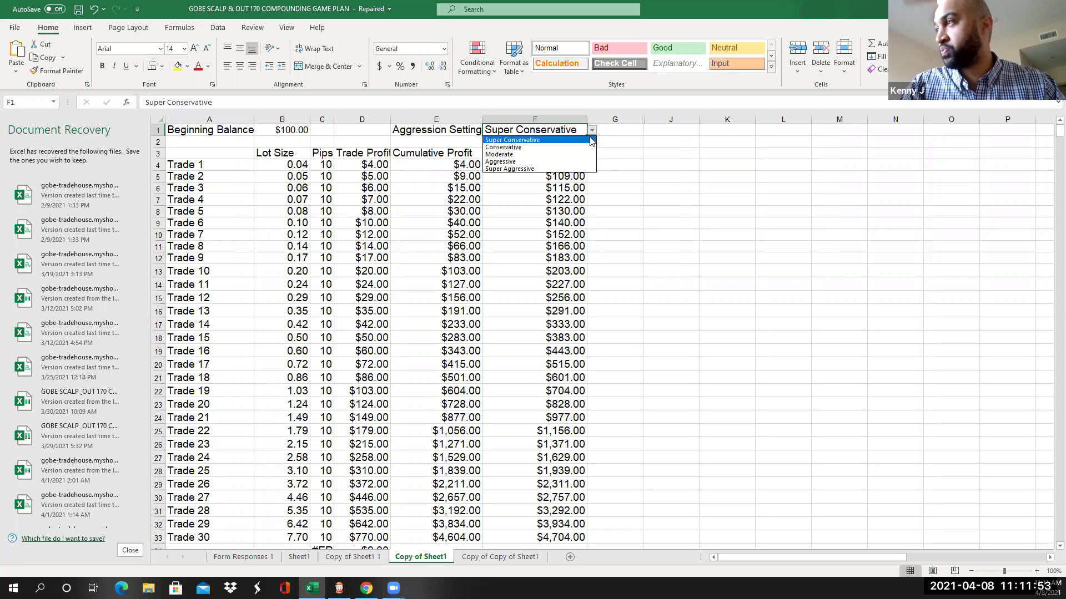
click(576, 156)
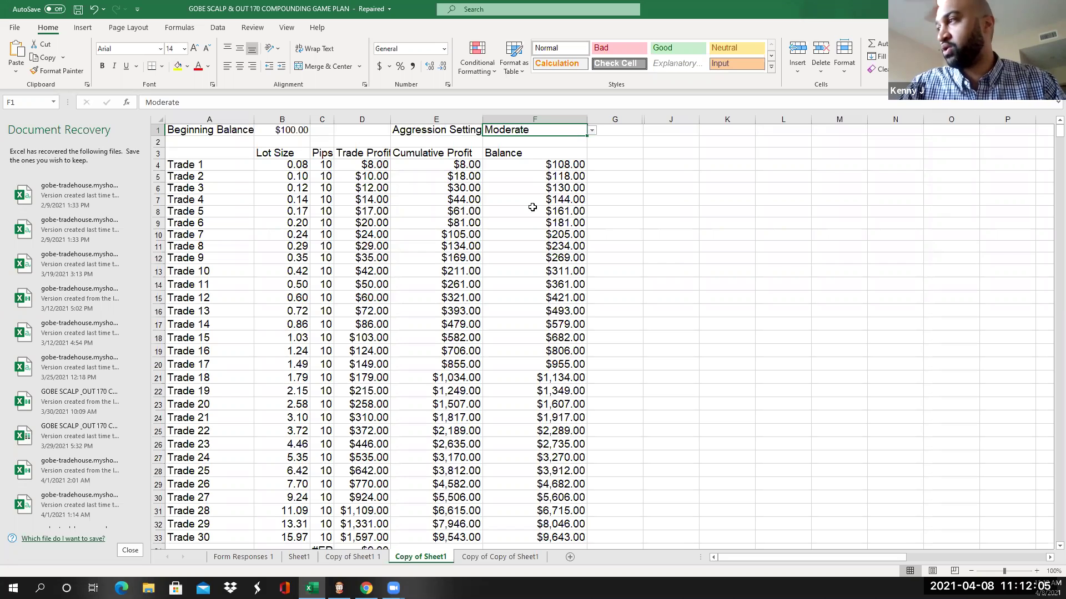
click(562, 269)
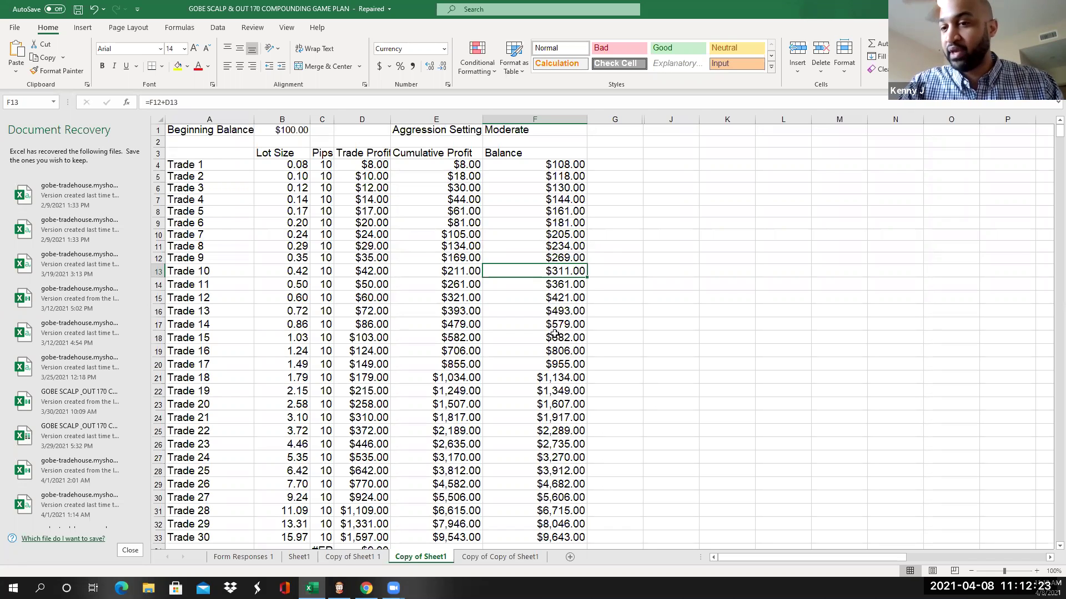
Examine the Trade 20 balance and the remaining rows down to Trade 30
click(557, 406)
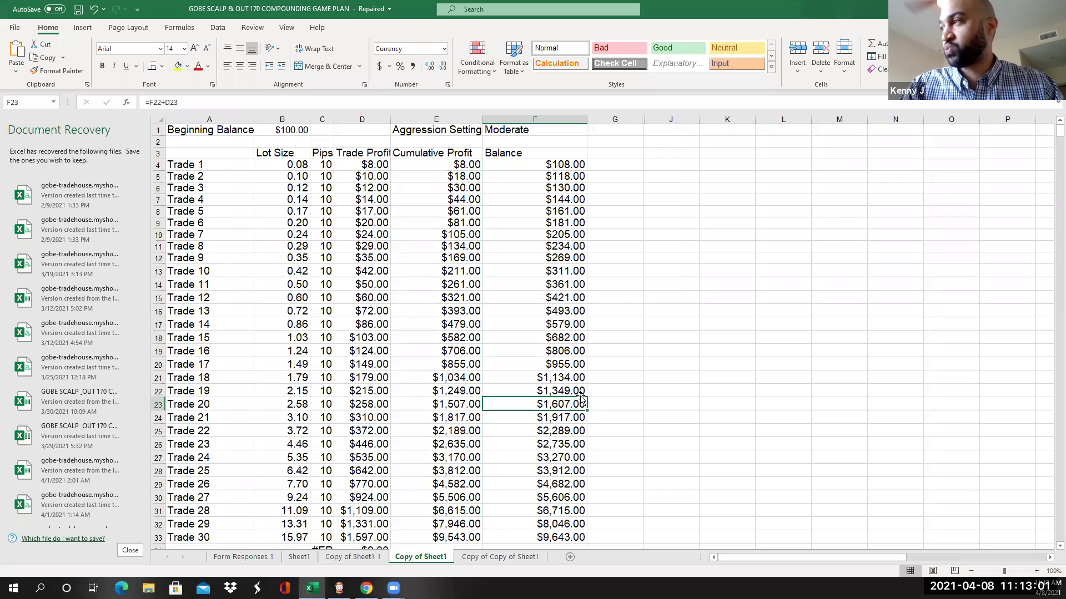
click(616, 390)
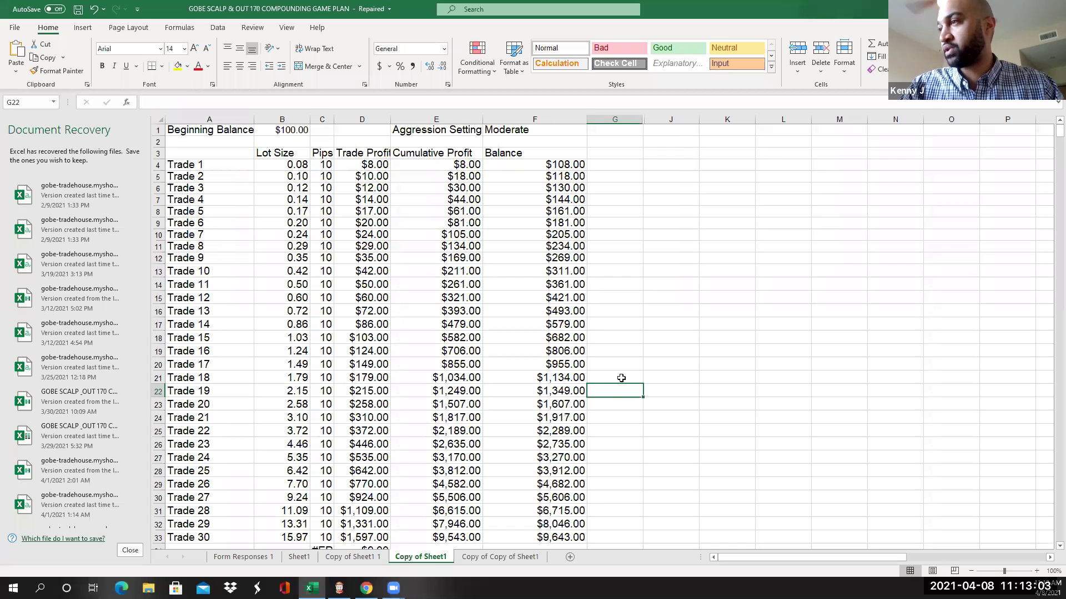
scroll(623, 378, down, 1)
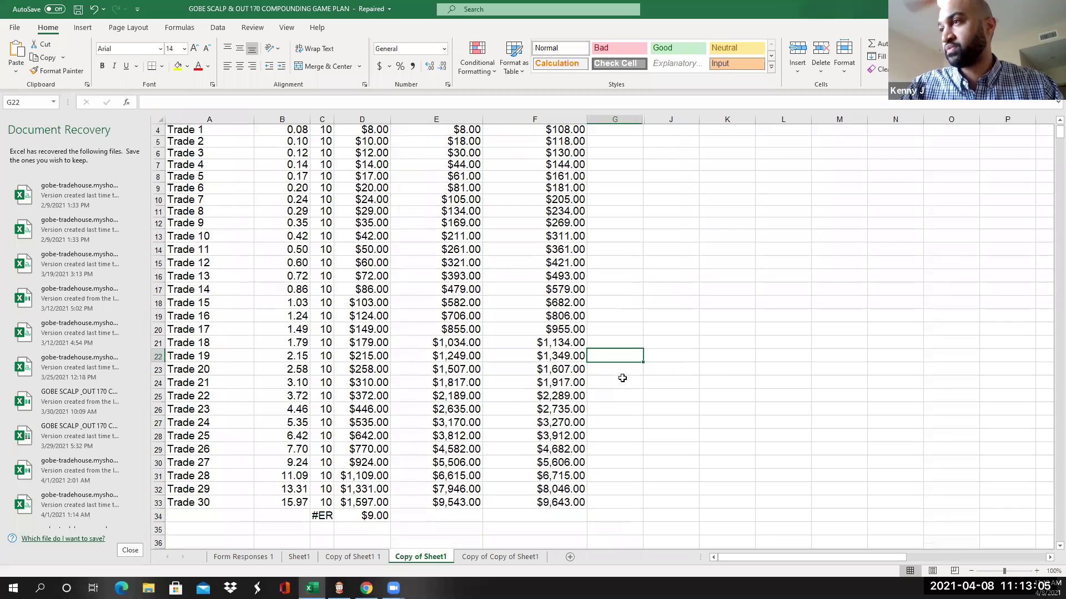
click(573, 370)
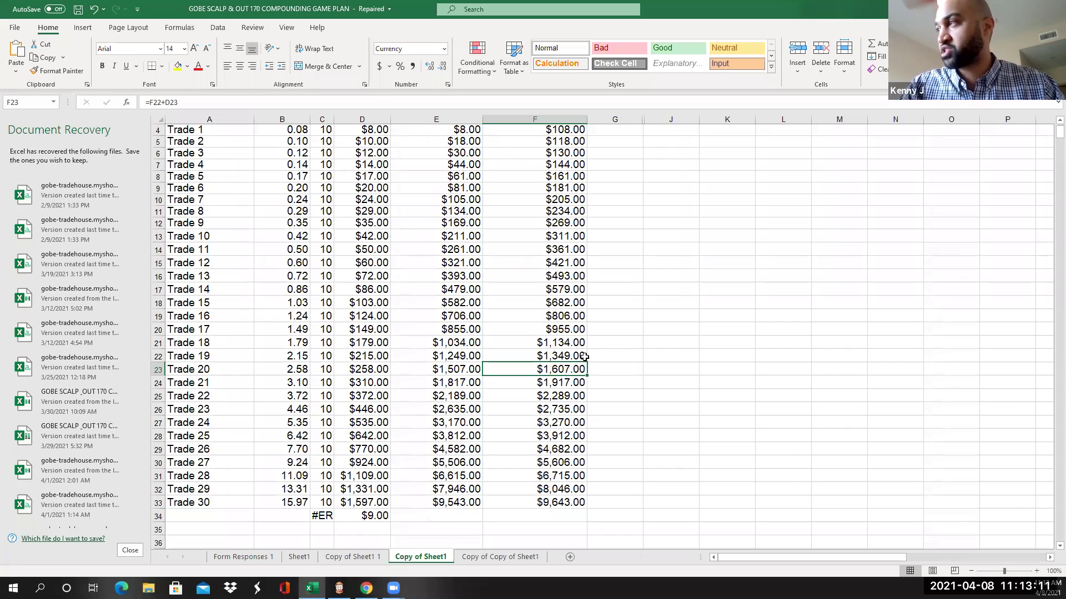
scroll(584, 357, up, 1)
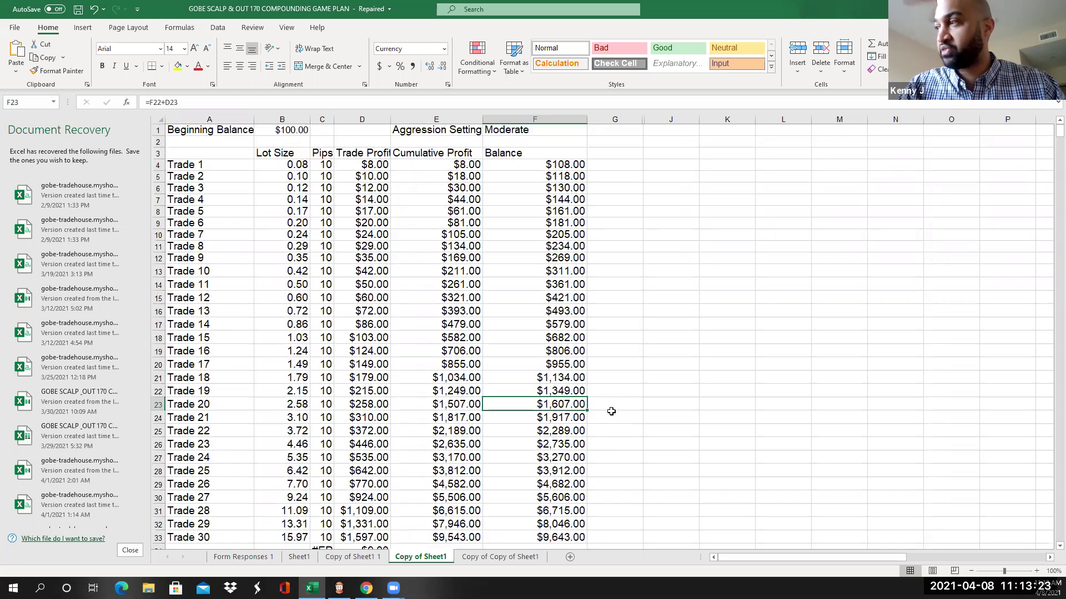
scroll(611, 411, down, 1)
scroll(581, 393, up, 1)
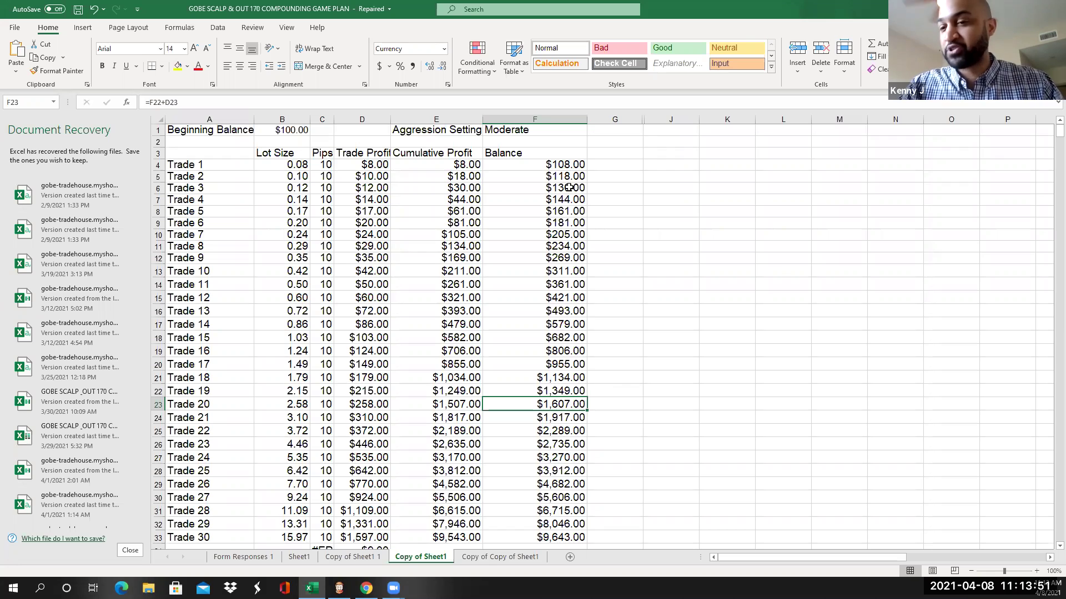
Compare the balance after Trade 1 with the balance after Trade 20
click(577, 166)
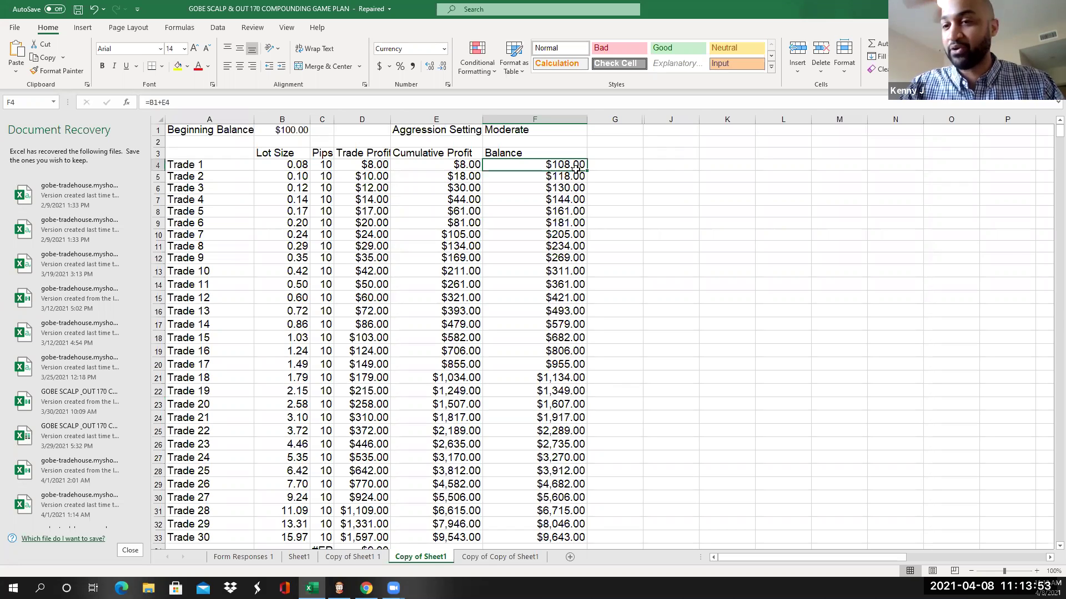
click(575, 372)
click(575, 384)
click(577, 404)
scroll(604, 390, down, 1)
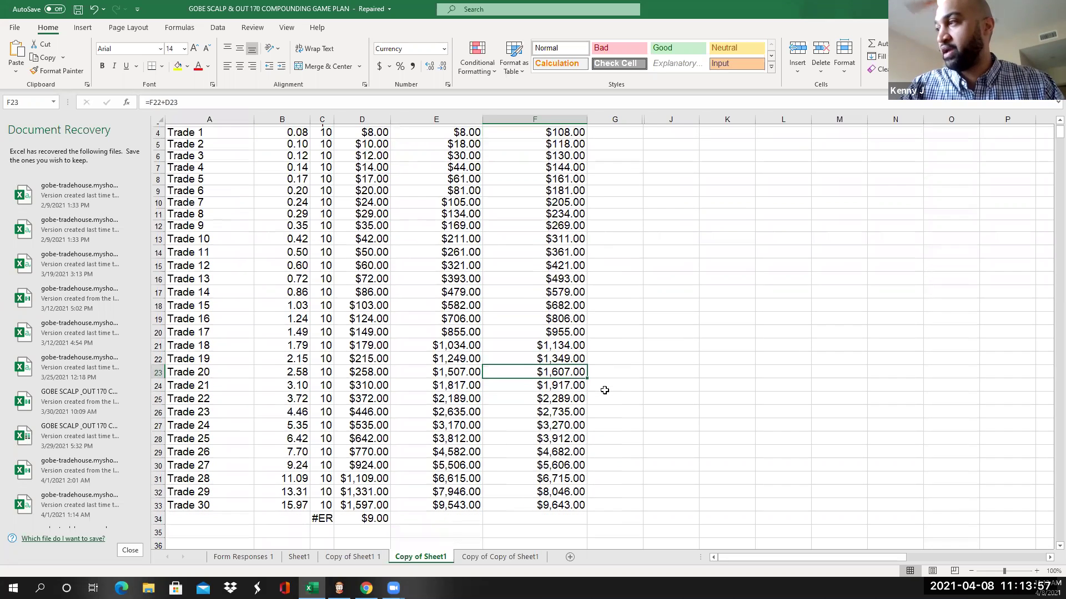
scroll(555, 361, up, 1)
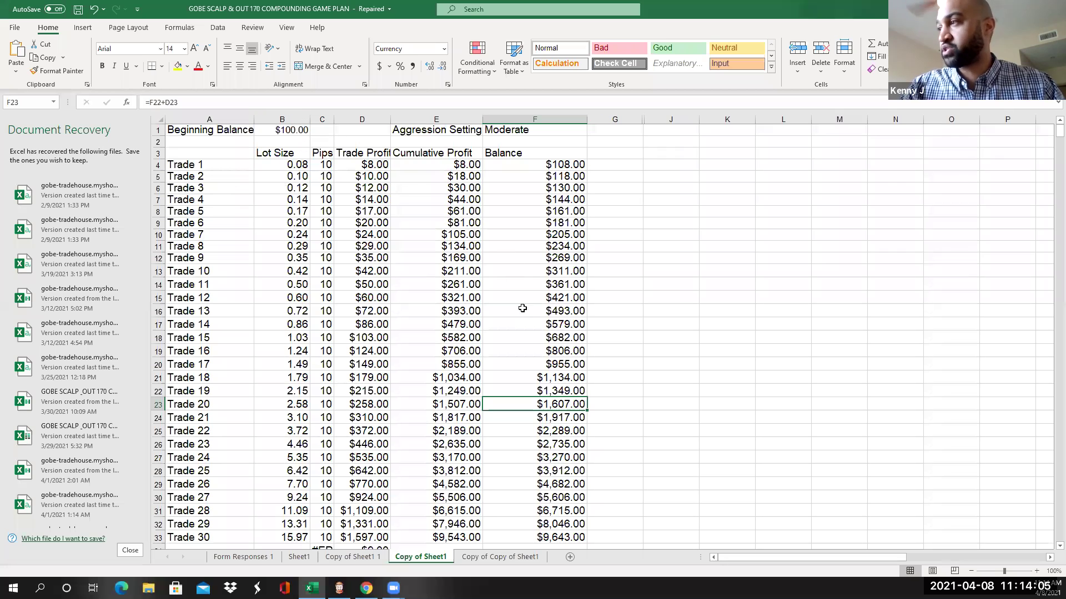
Examine the cumulative profit and balance of Trade 20, and the balances of the final trades up to Trade 30
click(469, 403)
click(581, 408)
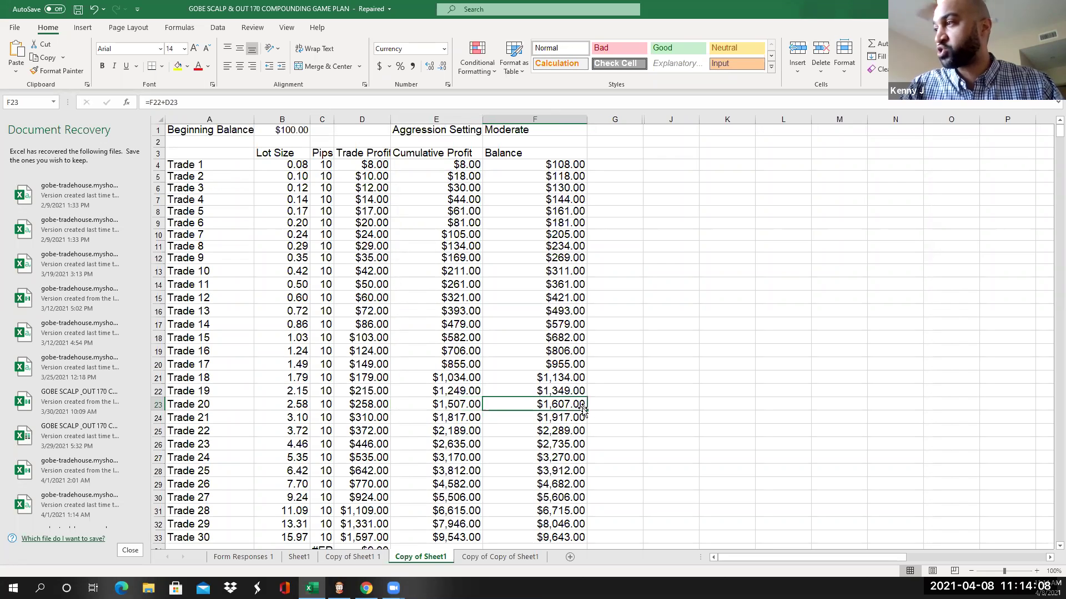
click(611, 412)
click(578, 415)
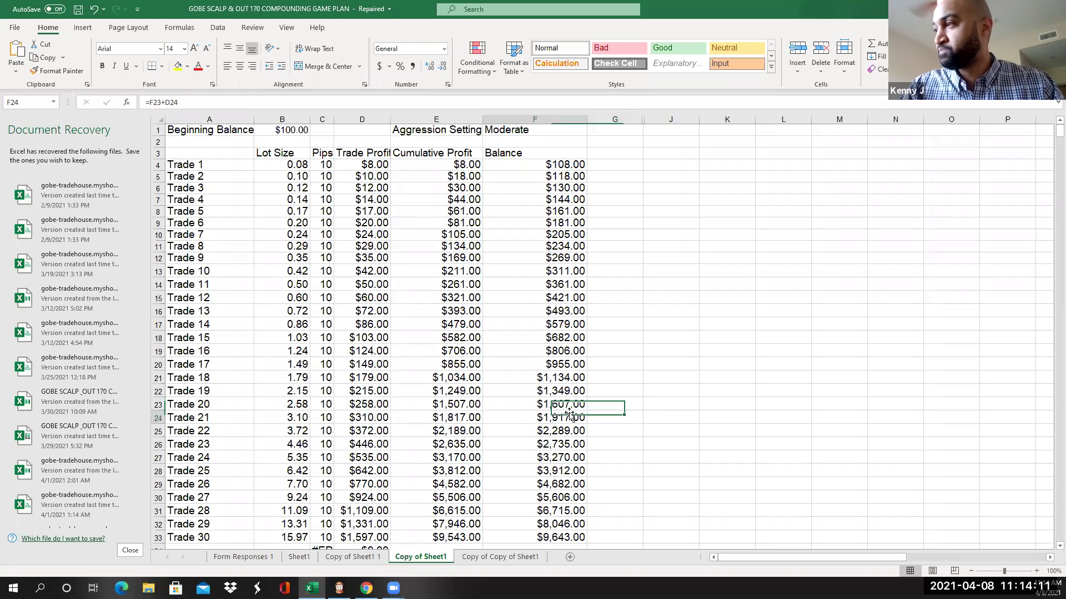
click(609, 407)
click(579, 407)
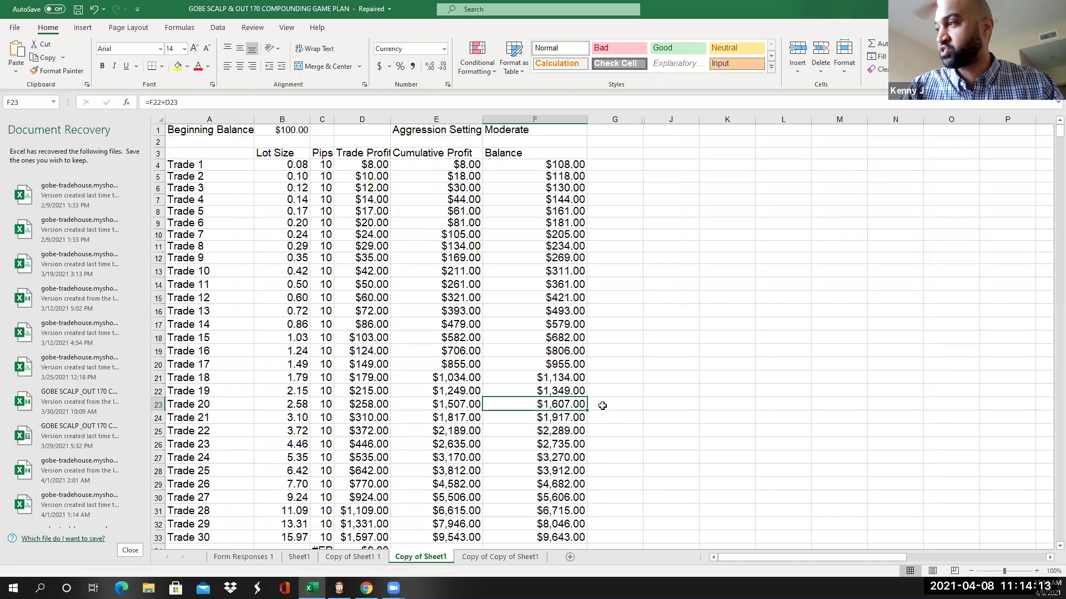
scroll(603, 407, down, 1)
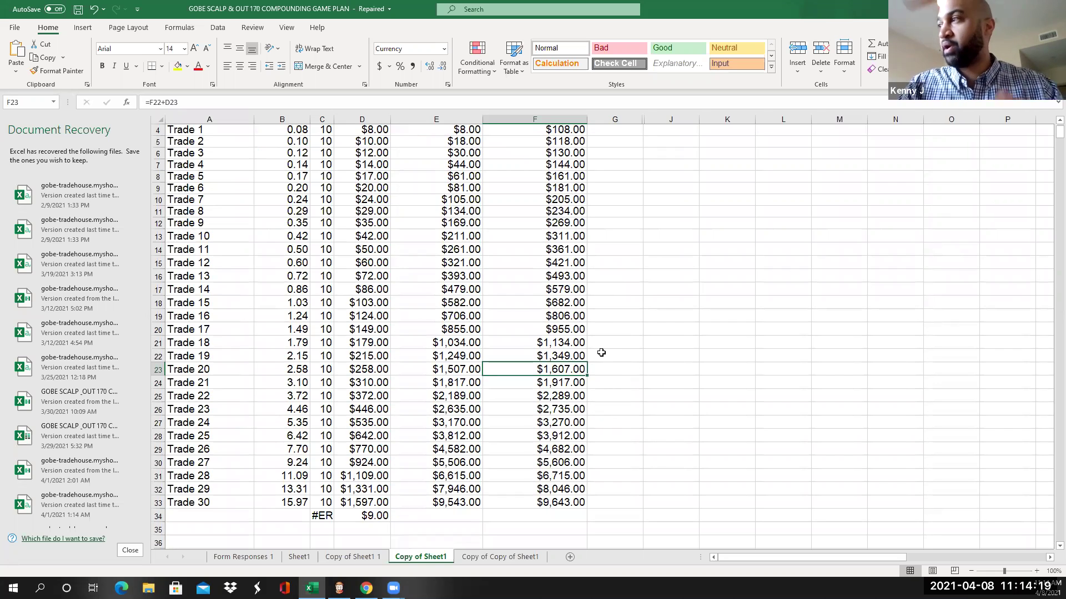
scroll(601, 353, up, 1)
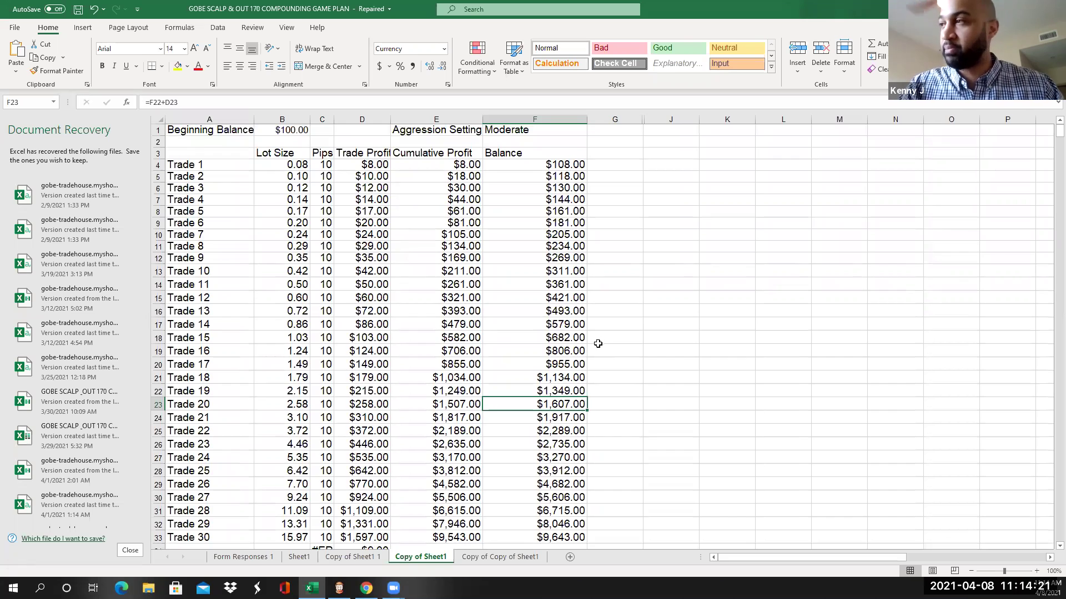
scroll(594, 347, down, 2)
click(569, 467)
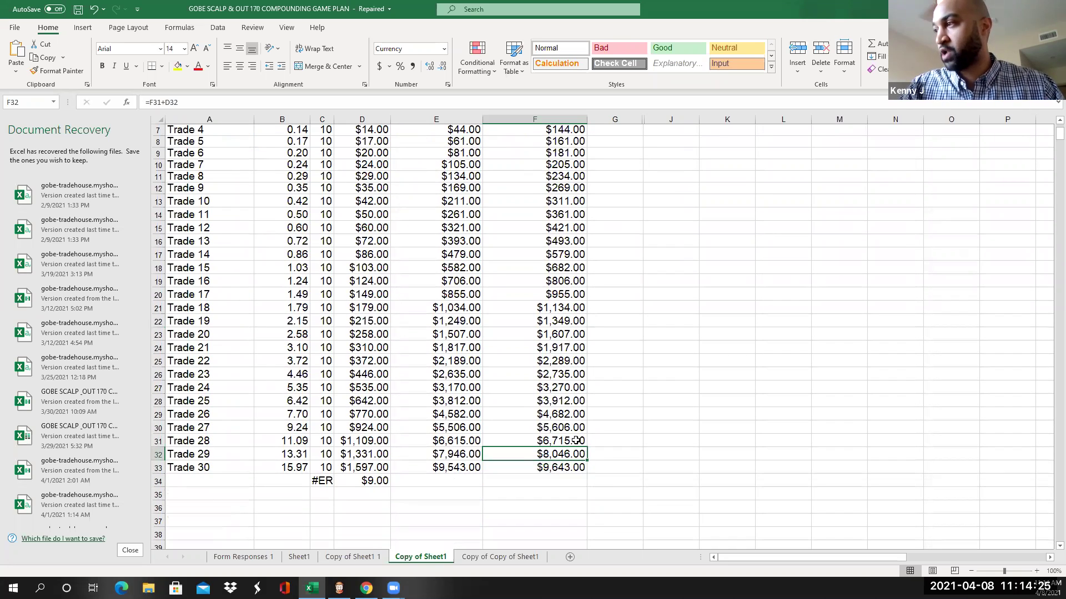
Set the Beginning Balance to $1,000 in the compounding trade plan
scroll(609, 430, up, 2)
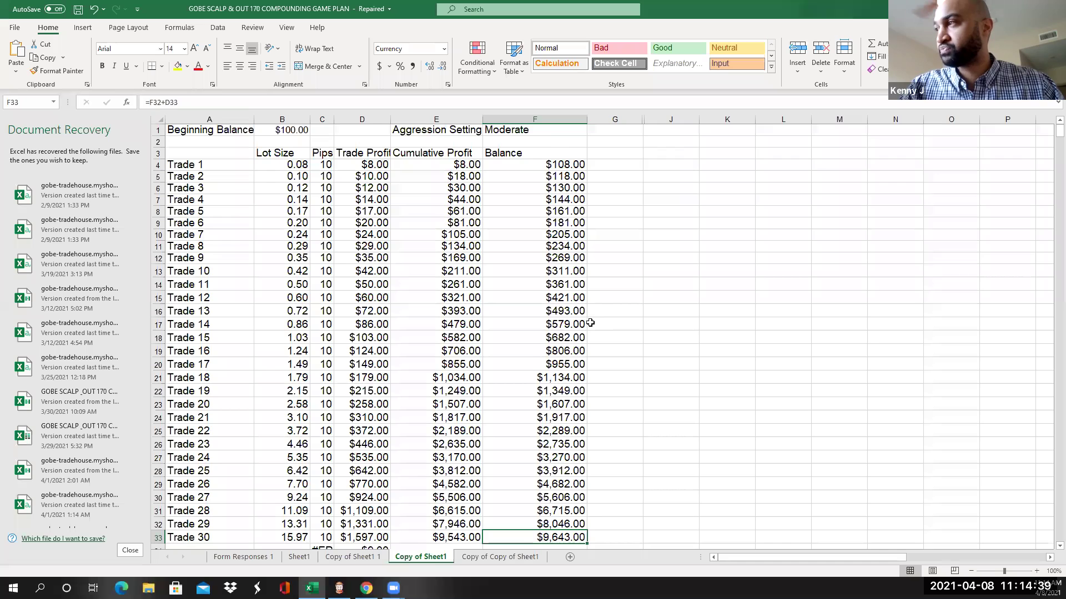
scroll(590, 323, down, 1)
scroll(505, 305, up, 1)
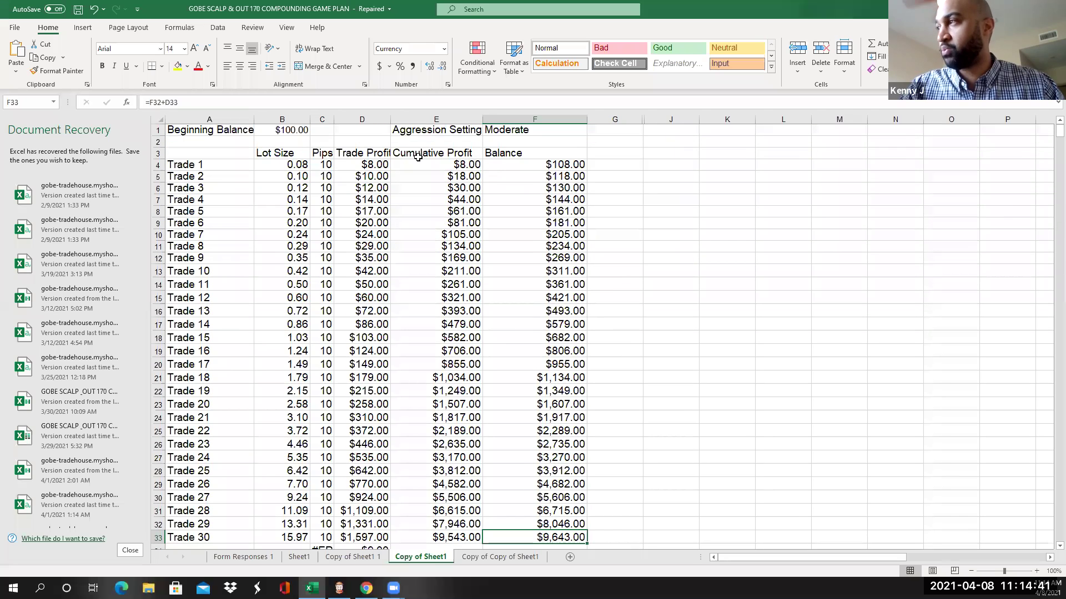
click(300, 129)
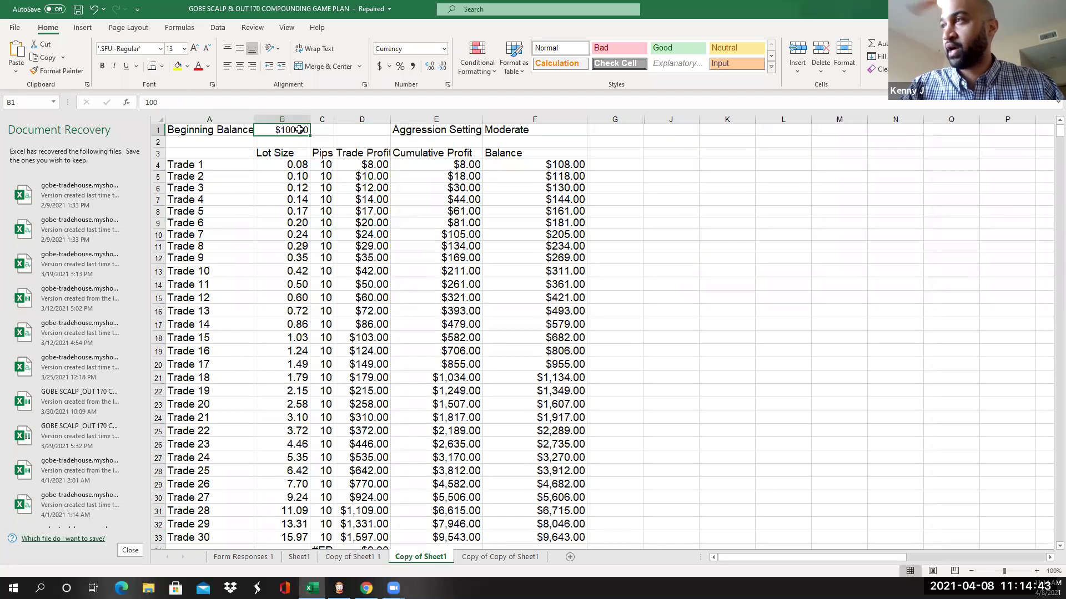
double_click(301, 131)
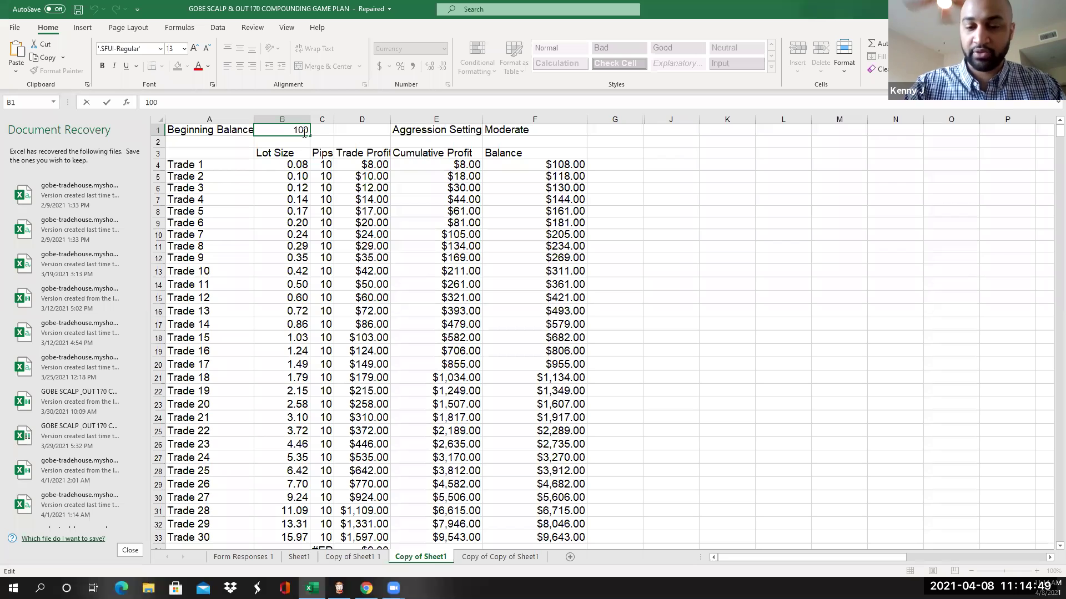
text(0)
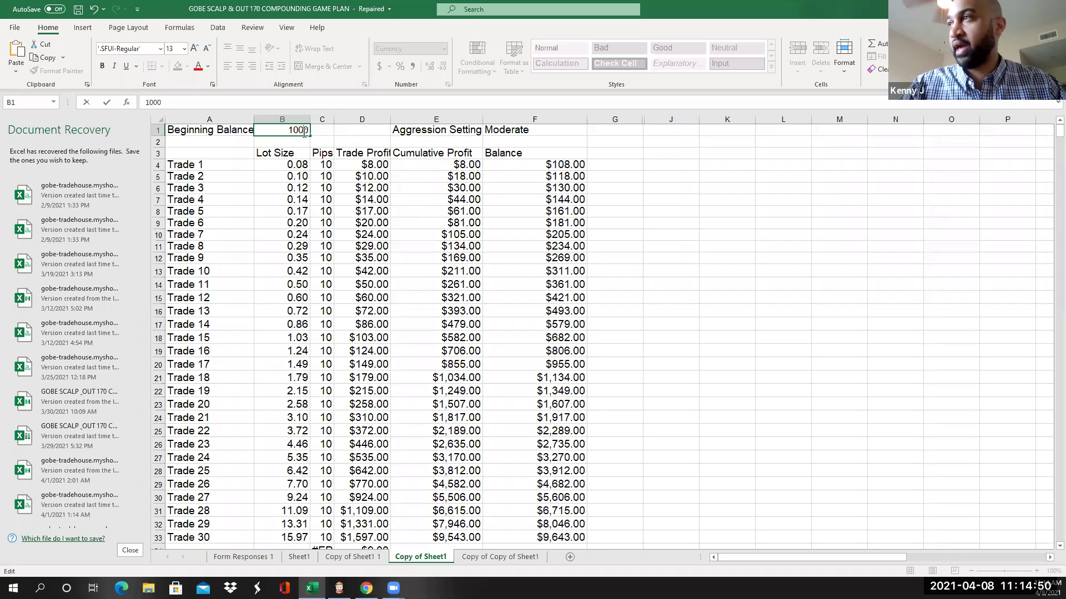
click(336, 214)
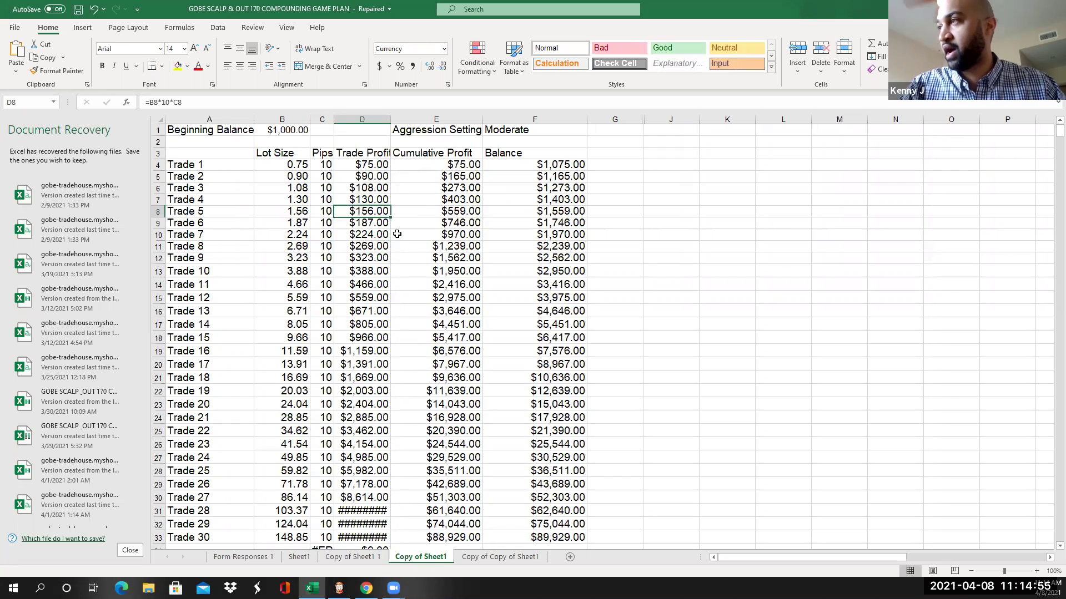
Examine the recalculated balances of the later trades, from Trade 24 to Trade 29
click(545, 443)
click(544, 454)
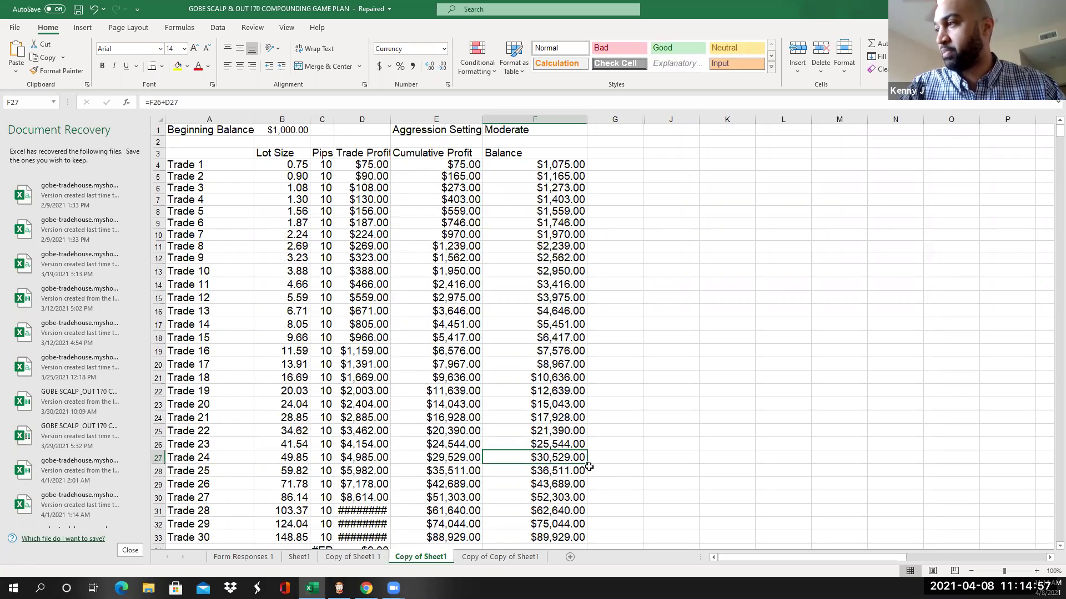
click(573, 494)
scroll(624, 502, down, 1)
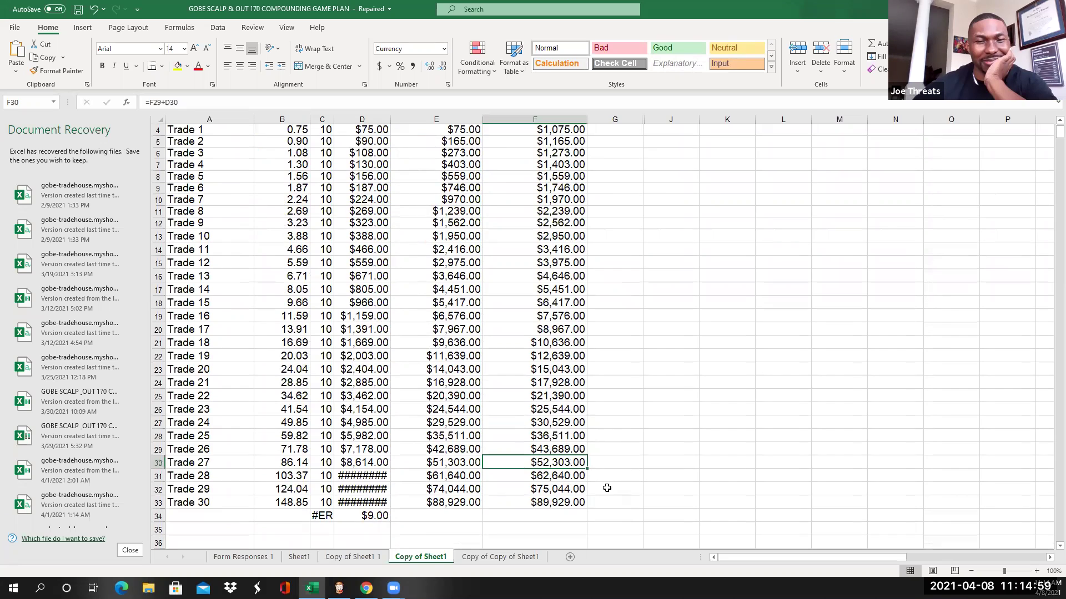
click(581, 489)
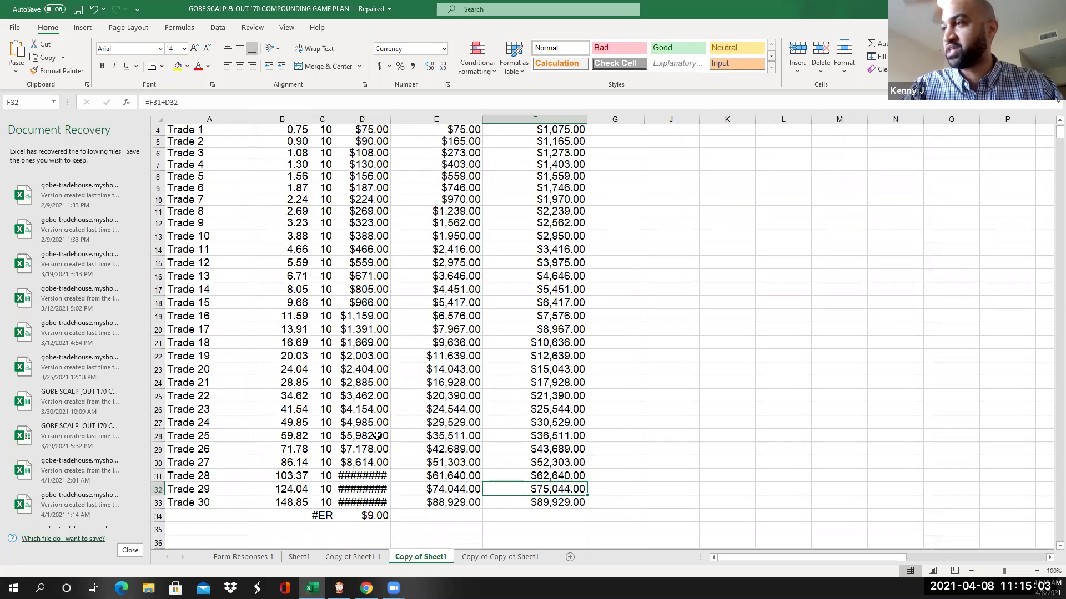
Widen the Trade Profit column so the amounts of Trades 28 to 30 fit
click(423, 176)
scroll(504, 189, up, 1)
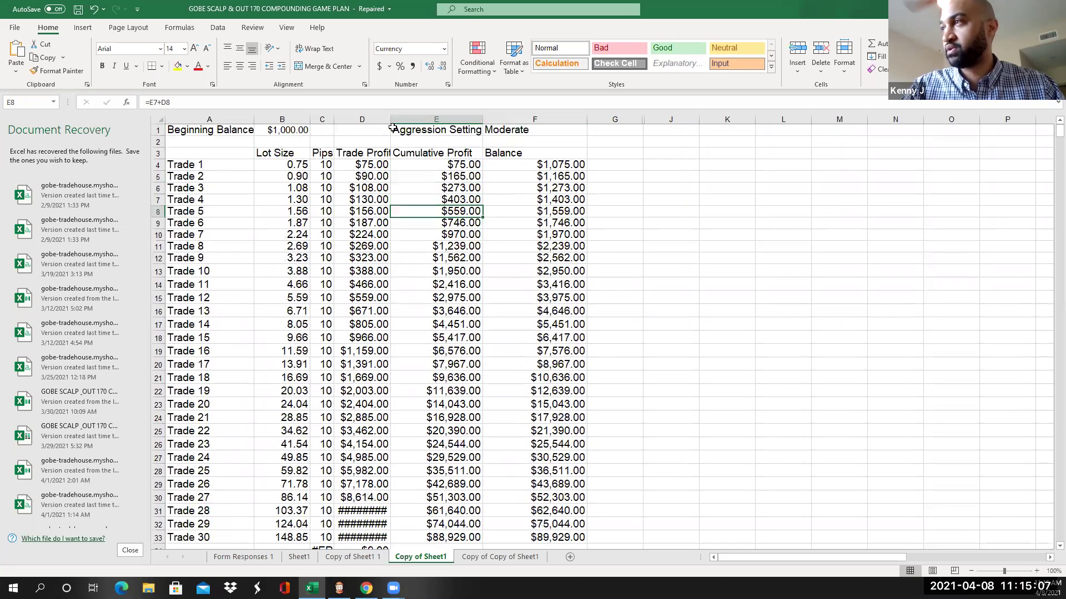
mouse_move(391, 120)
mouse_down()
mouse_move(402, 123)
mouse_move(391, 126)
mouse_up()
click(390, 130)
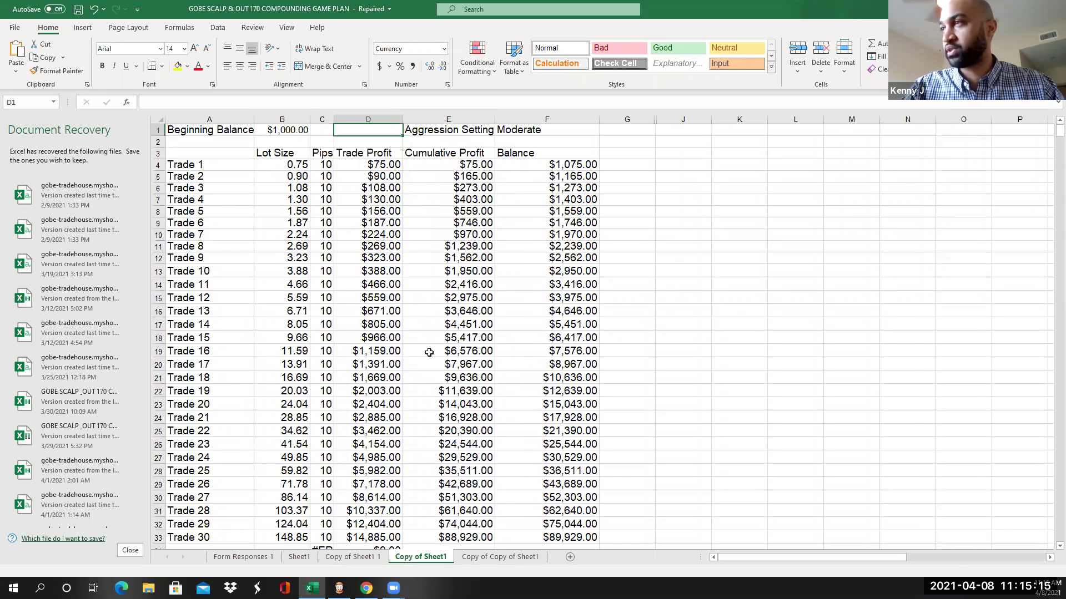
Examine the cumulative profit of Trade 16, and the lot size, cumulative profit and balance of Trade 10
click(425, 353)
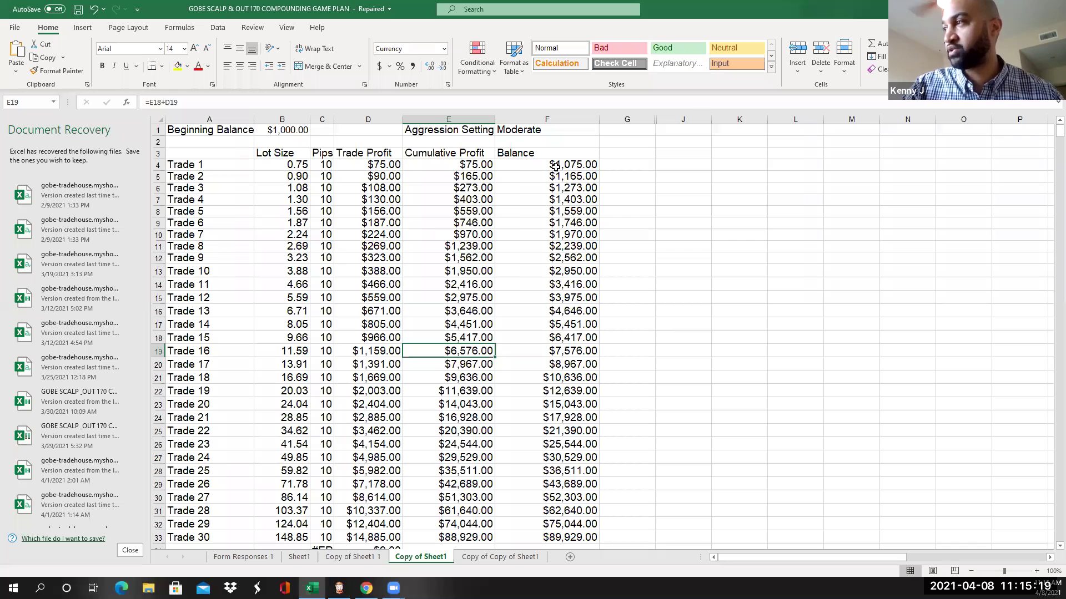
click(264, 270)
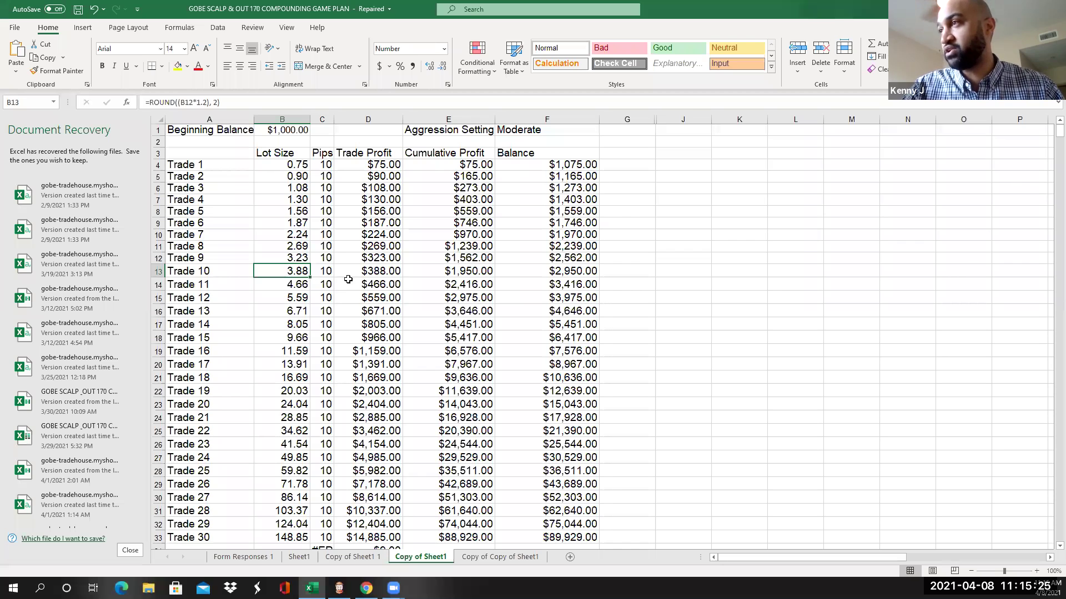
click(405, 276)
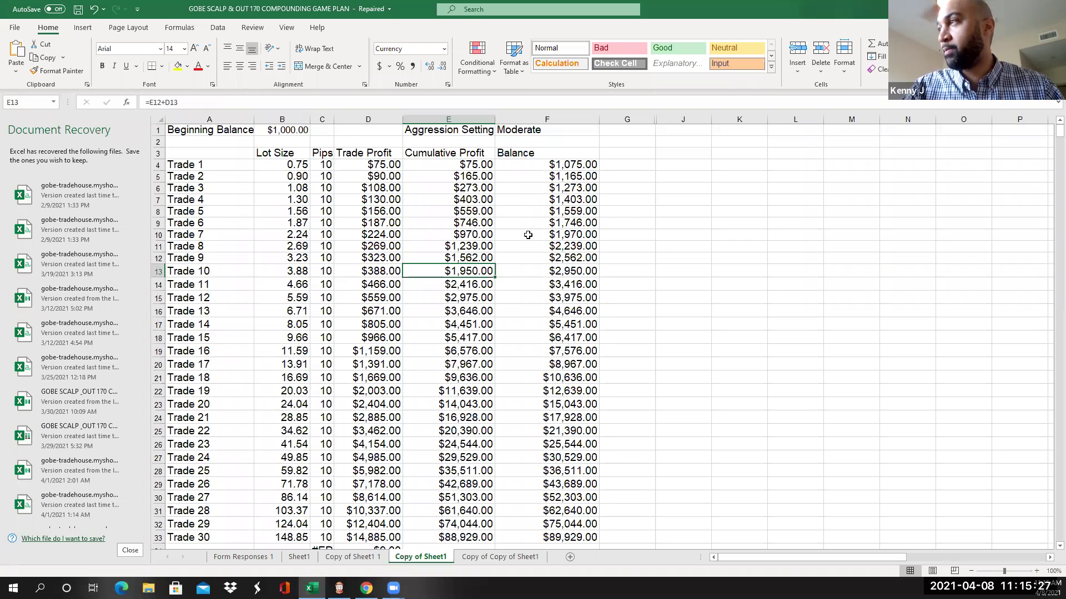
click(567, 273)
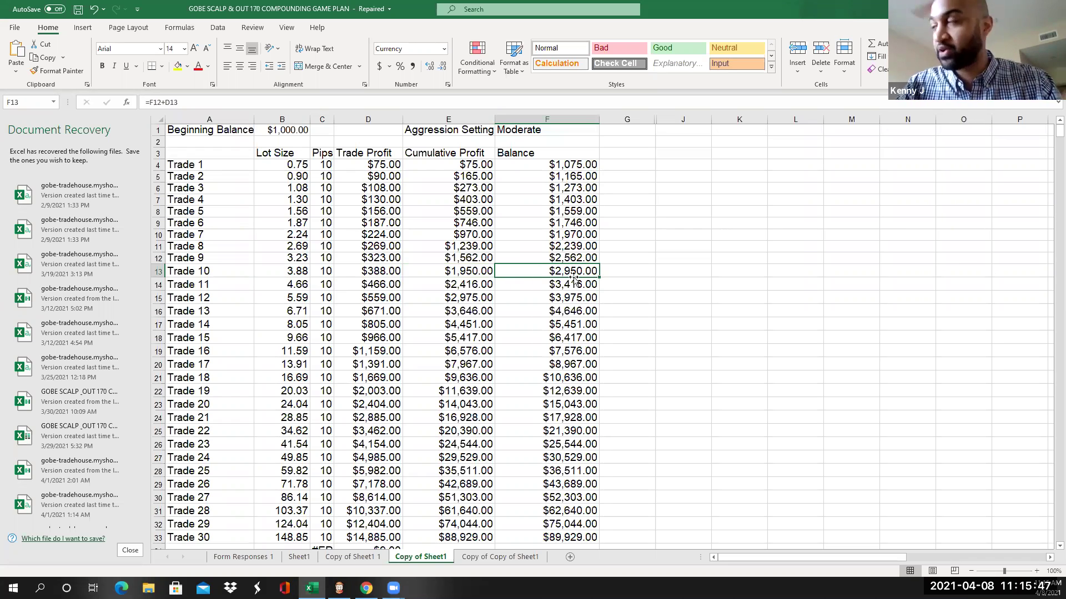
Compare the balance after Trade 20 with the balances of Trades 28 and 30
click(570, 367)
click(554, 409)
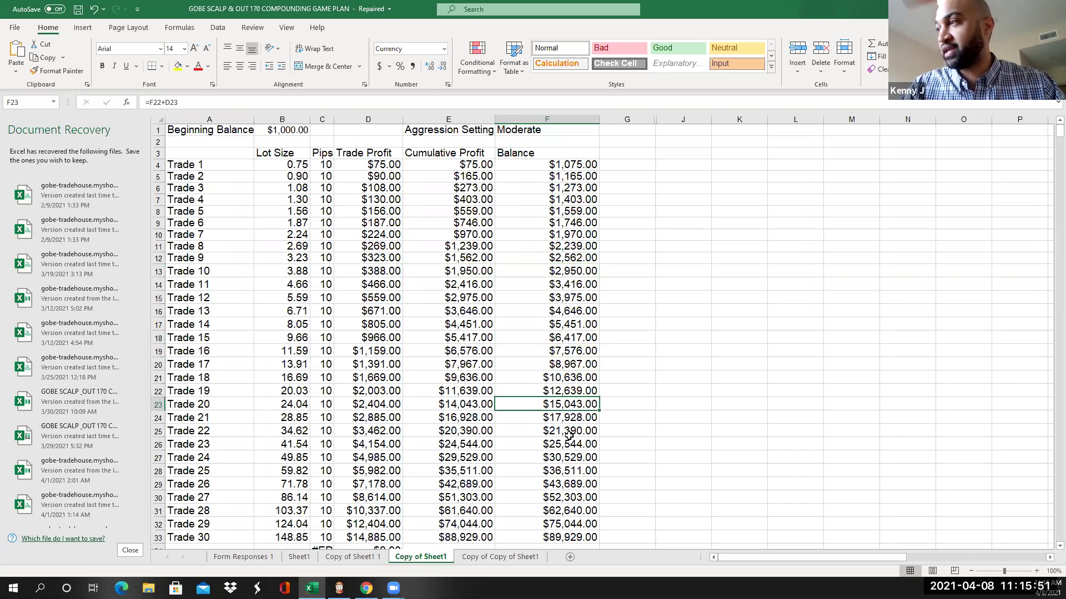
scroll(570, 436, down, 2)
scroll(570, 438, up, 1)
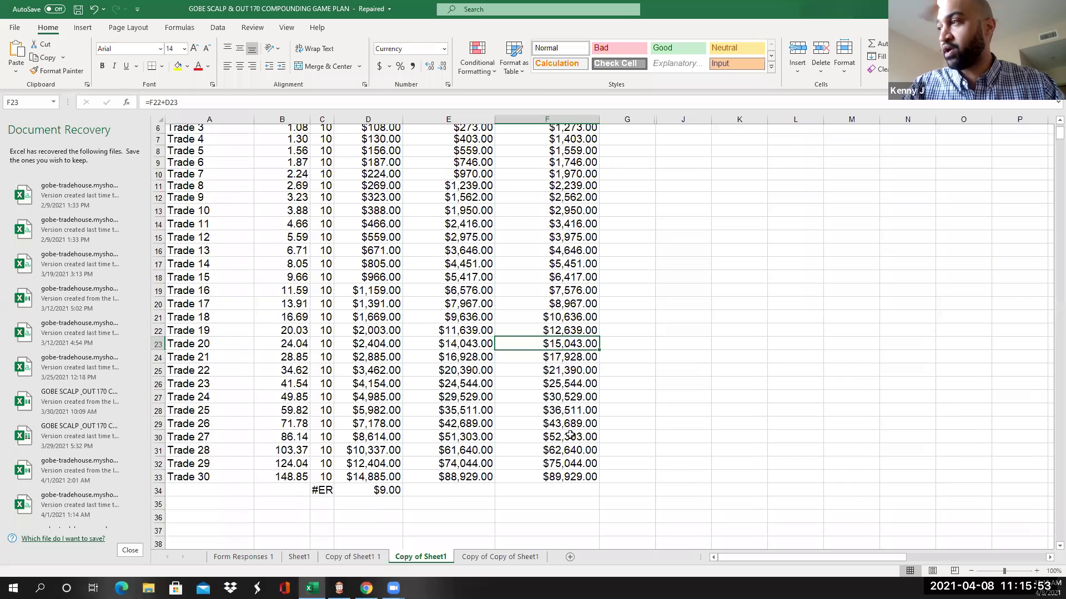
click(566, 501)
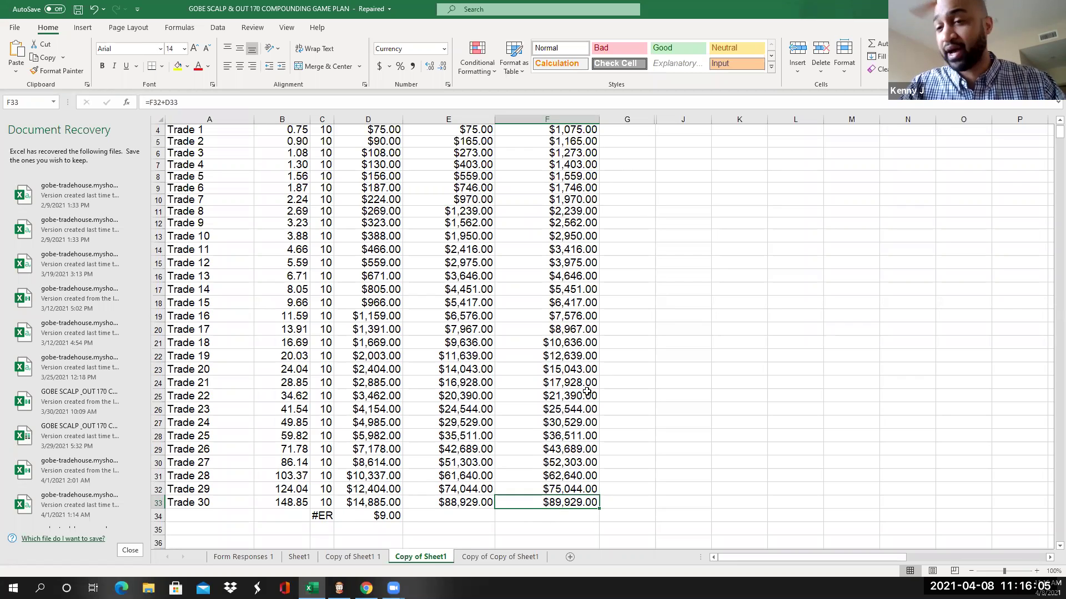
click(567, 353)
click(559, 478)
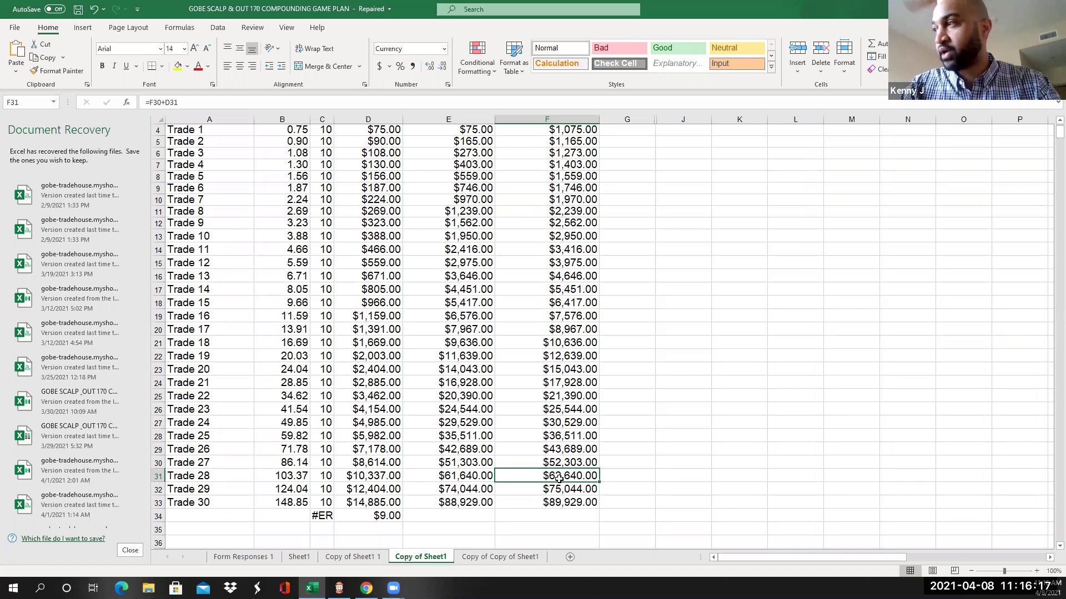
Examine how the balance grows from Trade 17 through Trades 23, 24 and 25
click(584, 332)
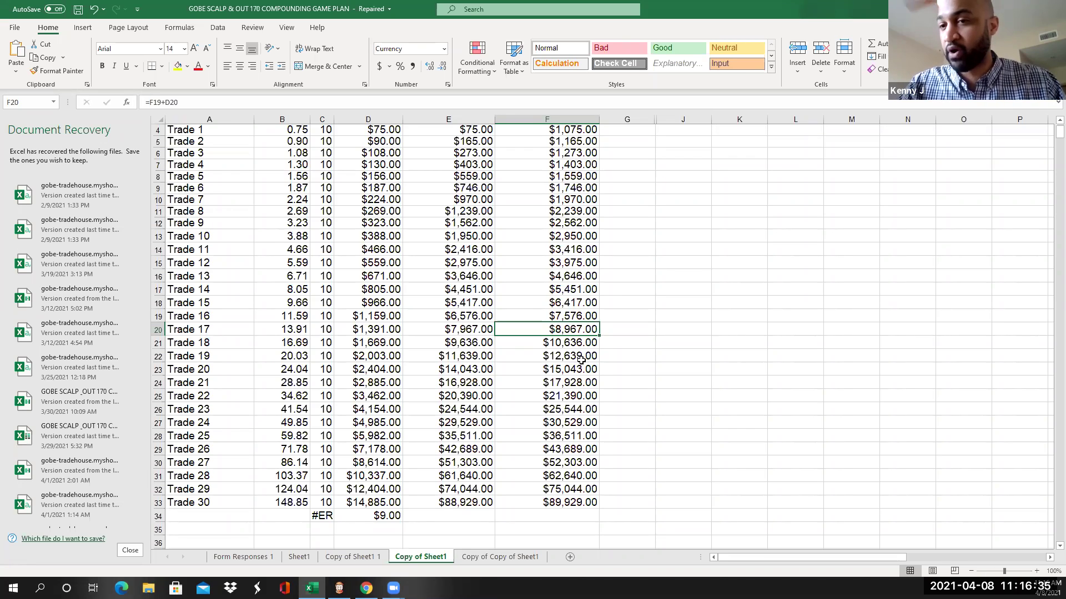
click(588, 382)
click(588, 411)
click(582, 422)
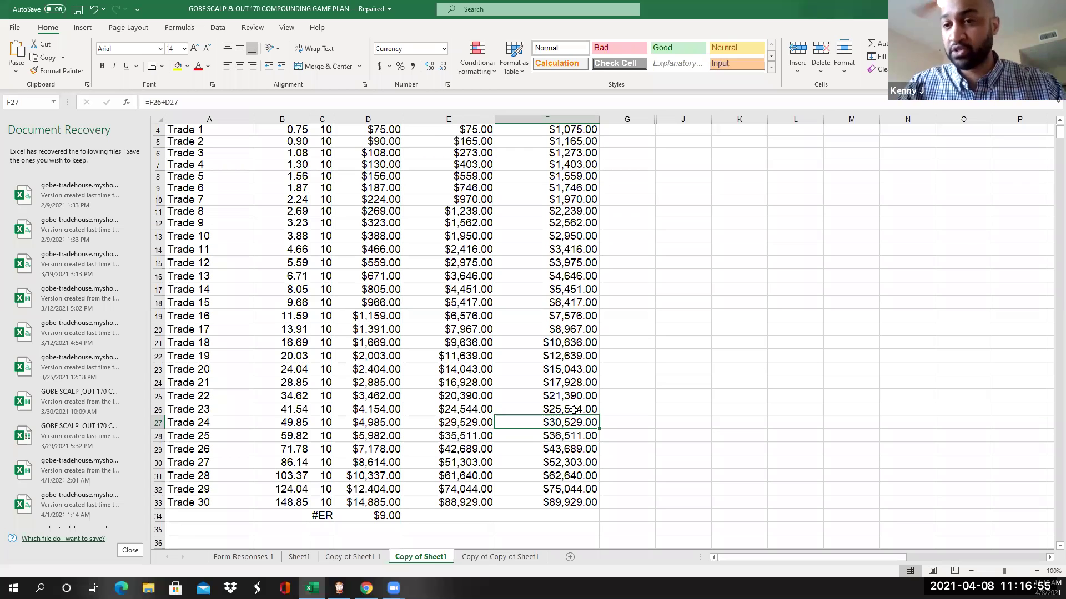
click(572, 410)
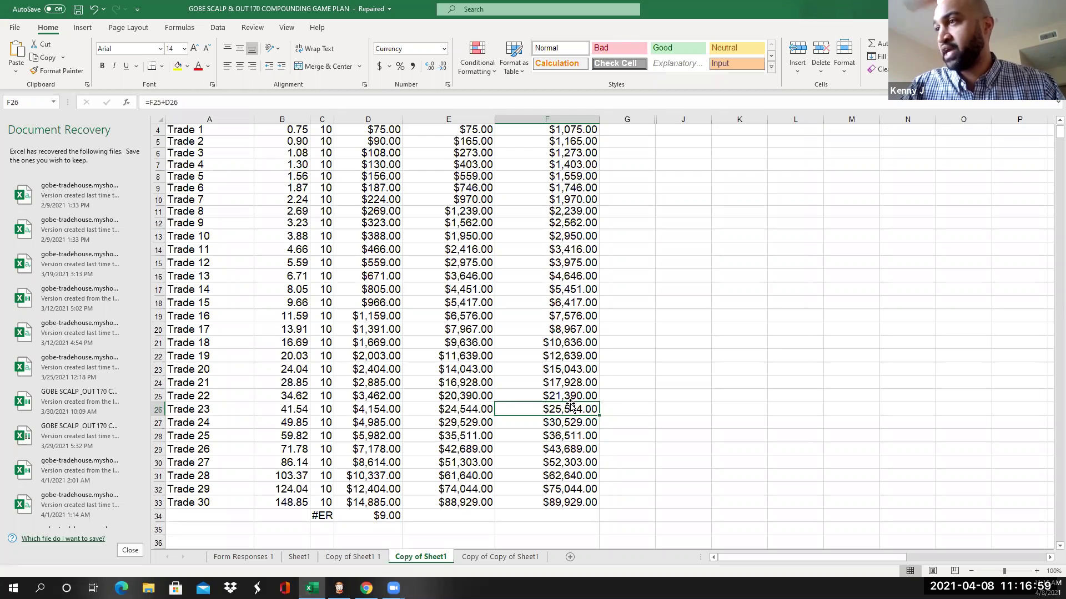
click(569, 420)
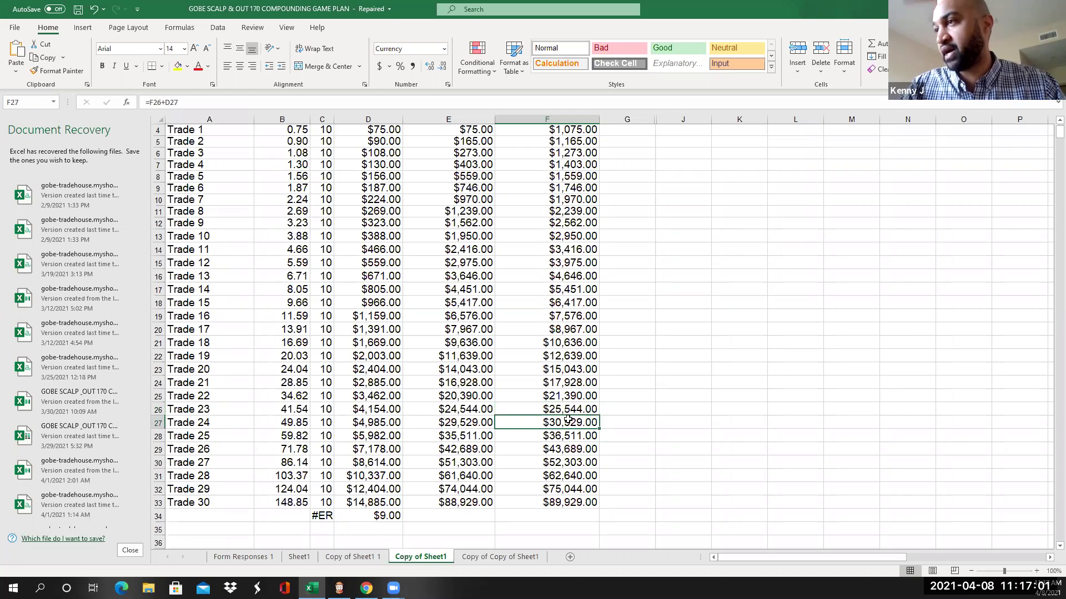
click(570, 435)
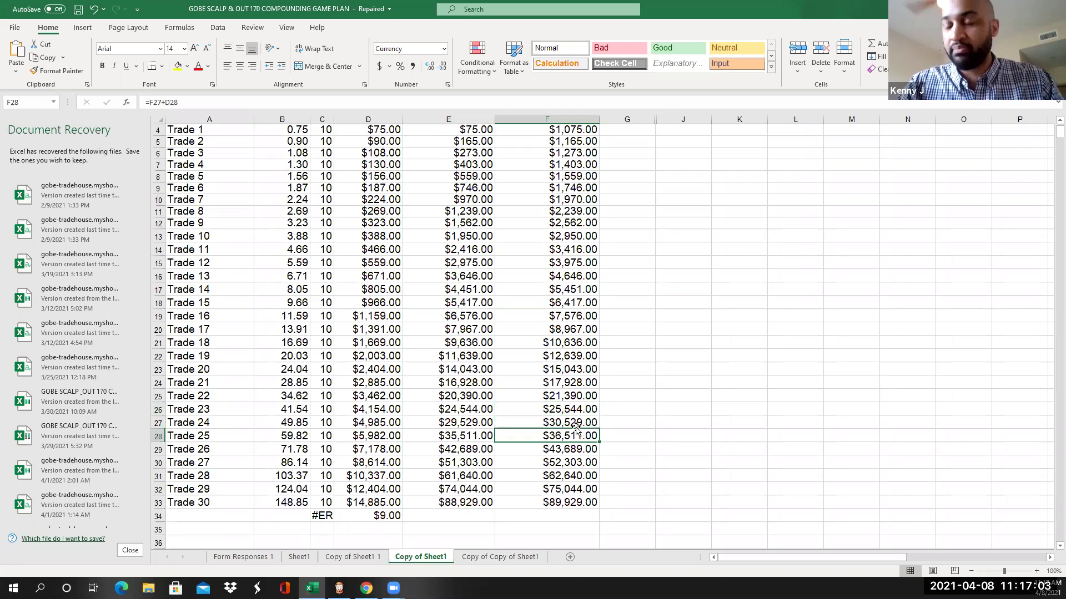
Compare the balances after Trades 16, 19 and 24
click(604, 330)
click(584, 317)
click(575, 354)
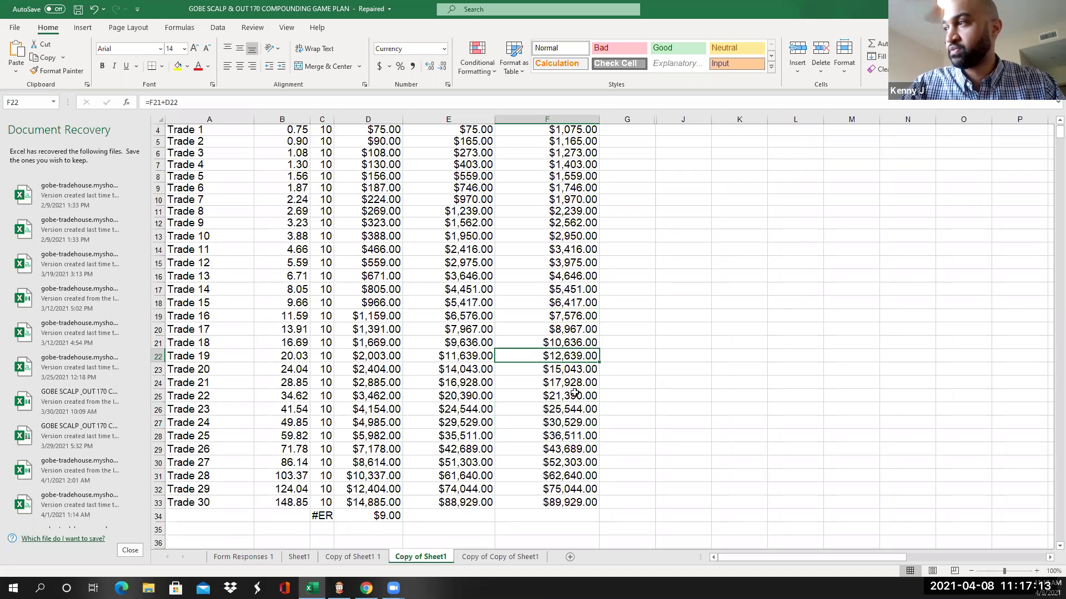
click(576, 421)
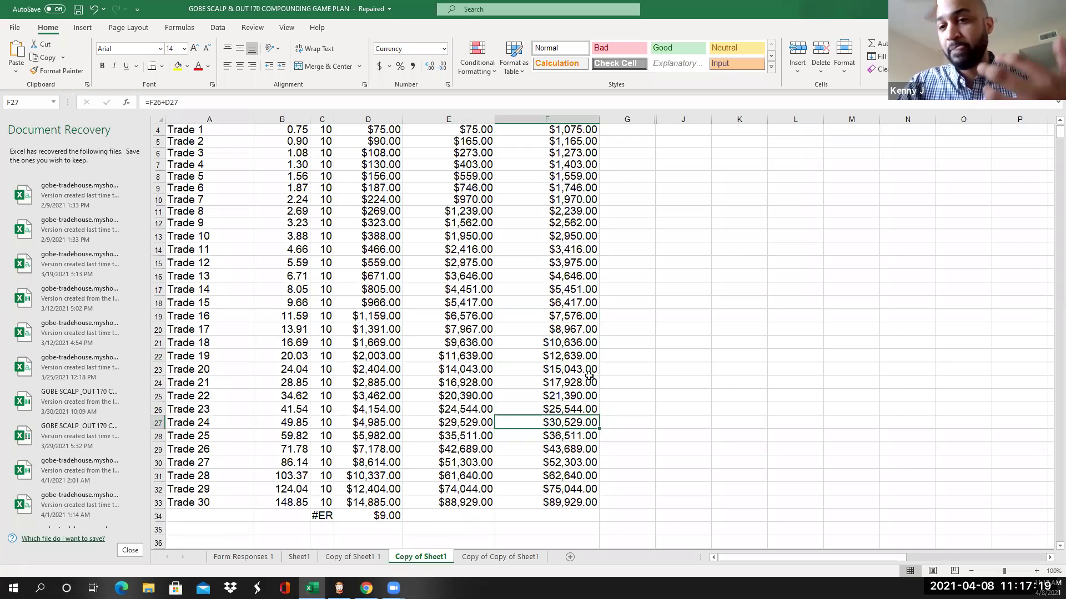
Examine the earlier balances from Trade 14 back to Trade 9, and compare those of Trade 7 and Trade 1
click(594, 288)
click(576, 260)
click(578, 223)
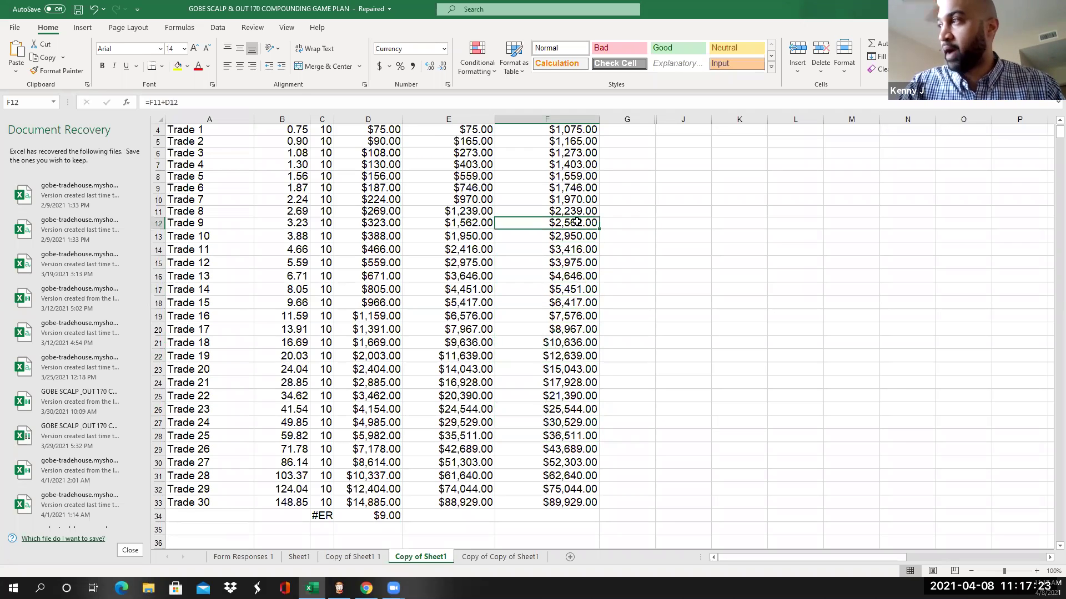
scroll(576, 212, up, 1)
click(578, 165)
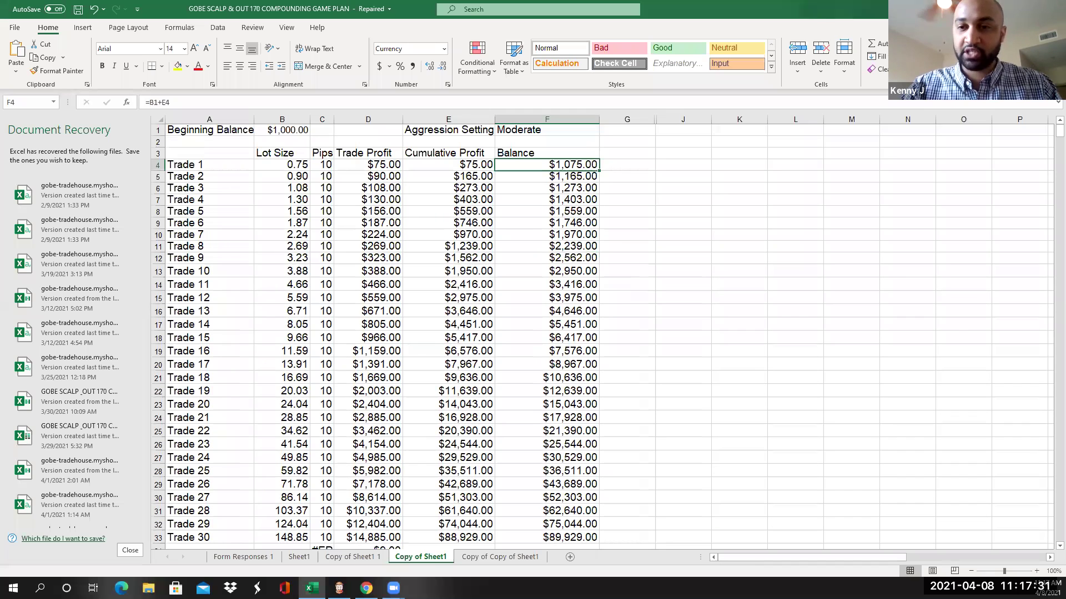
click(586, 236)
click(584, 168)
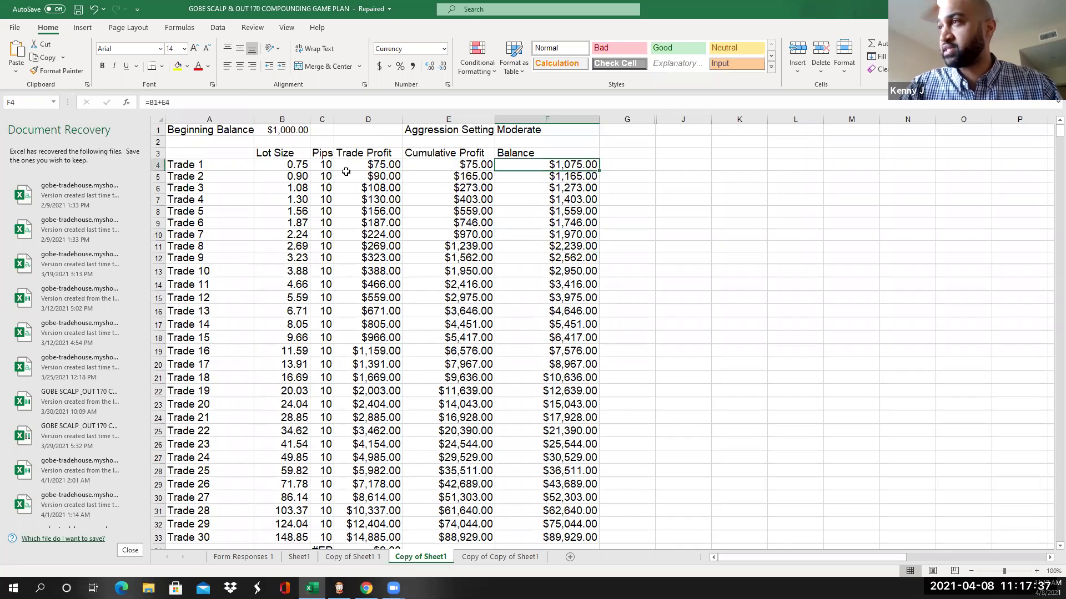
Set the beginning balance to $5,000
double_click(299, 130)
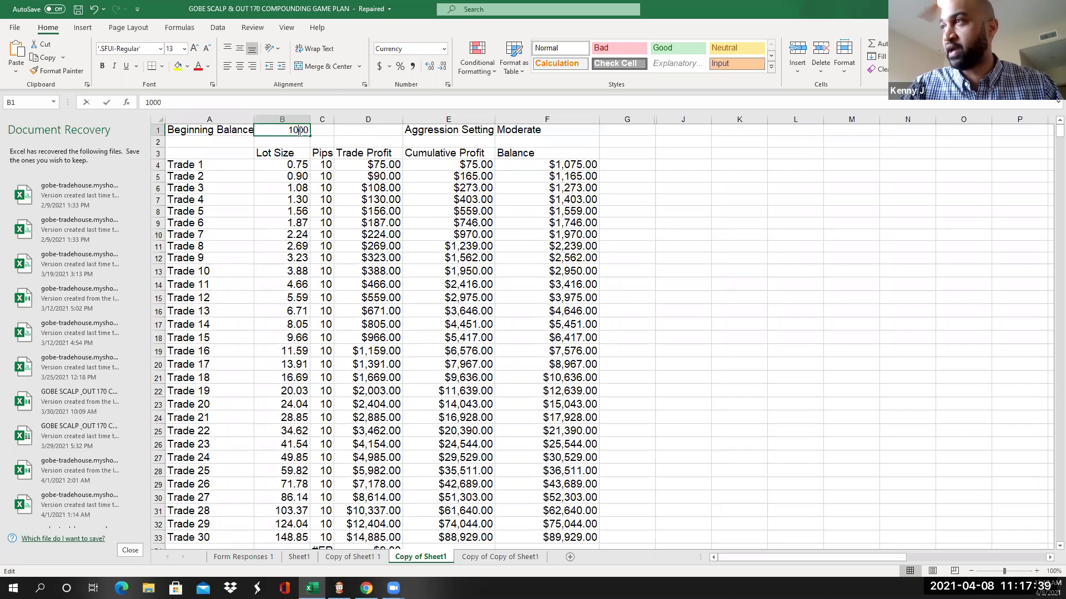
drag(288, 129, 306, 130)
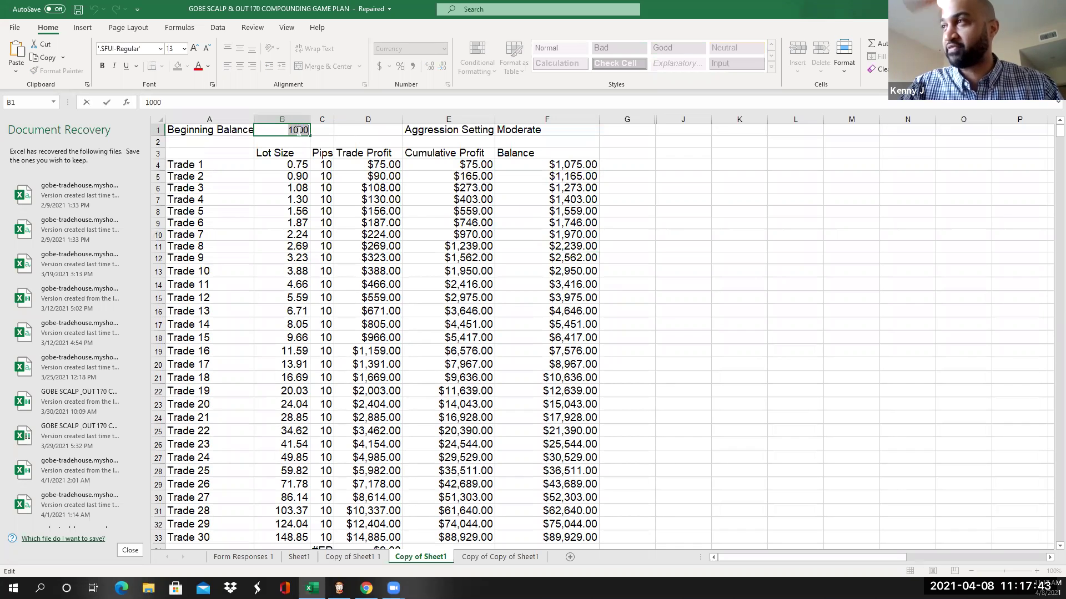
click(299, 130)
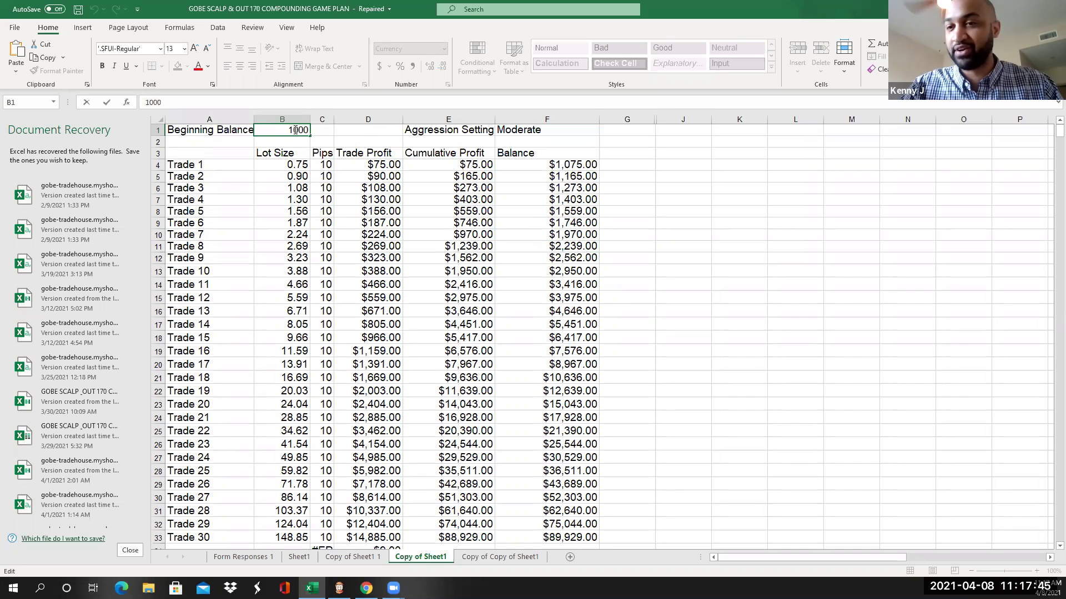
double_click(298, 130)
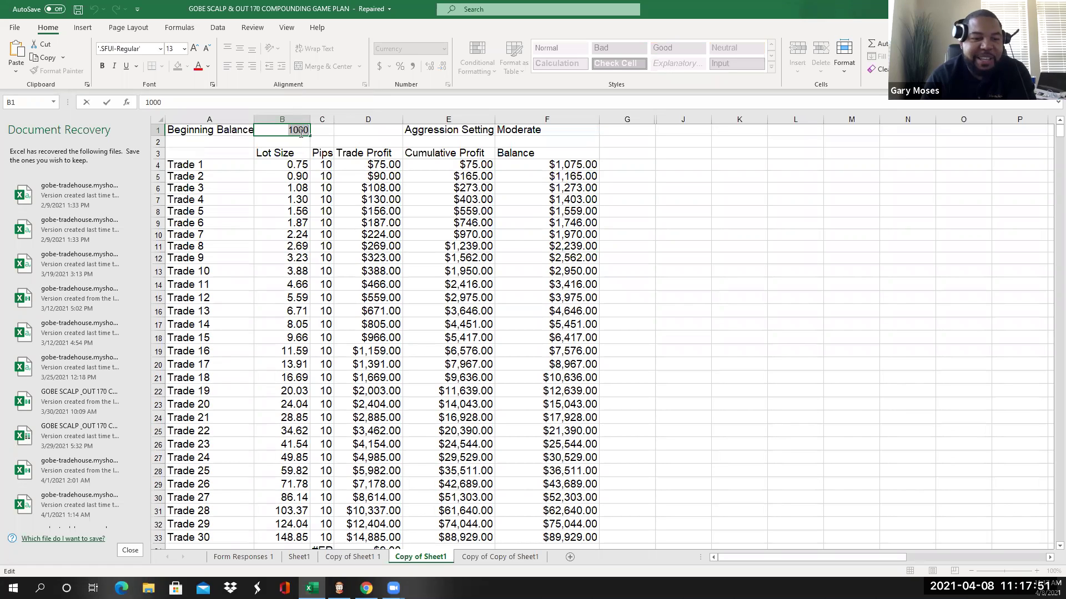
double_click(301, 131)
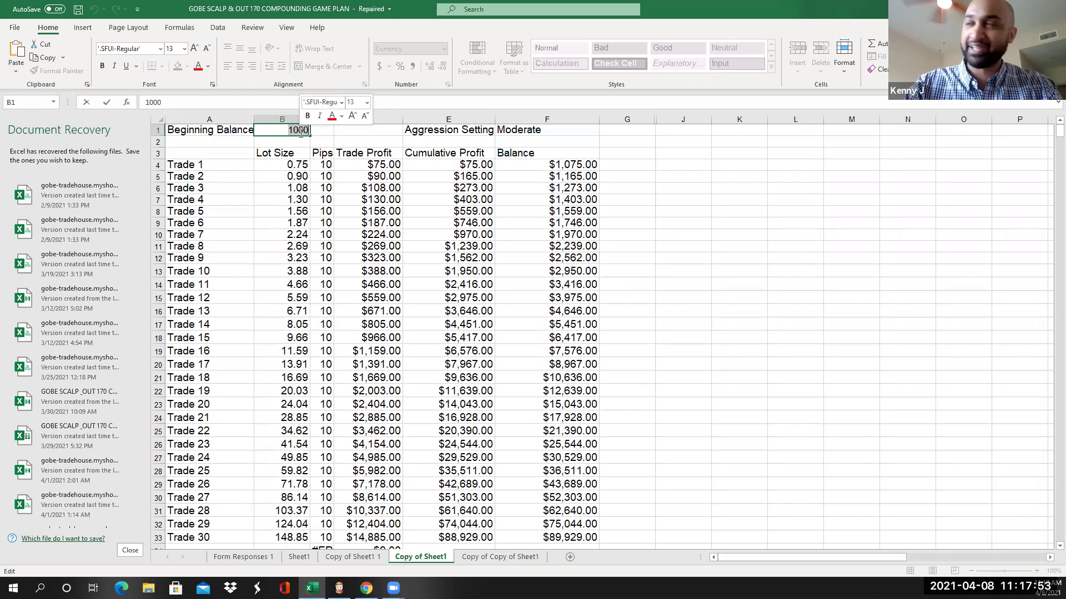
text(500)
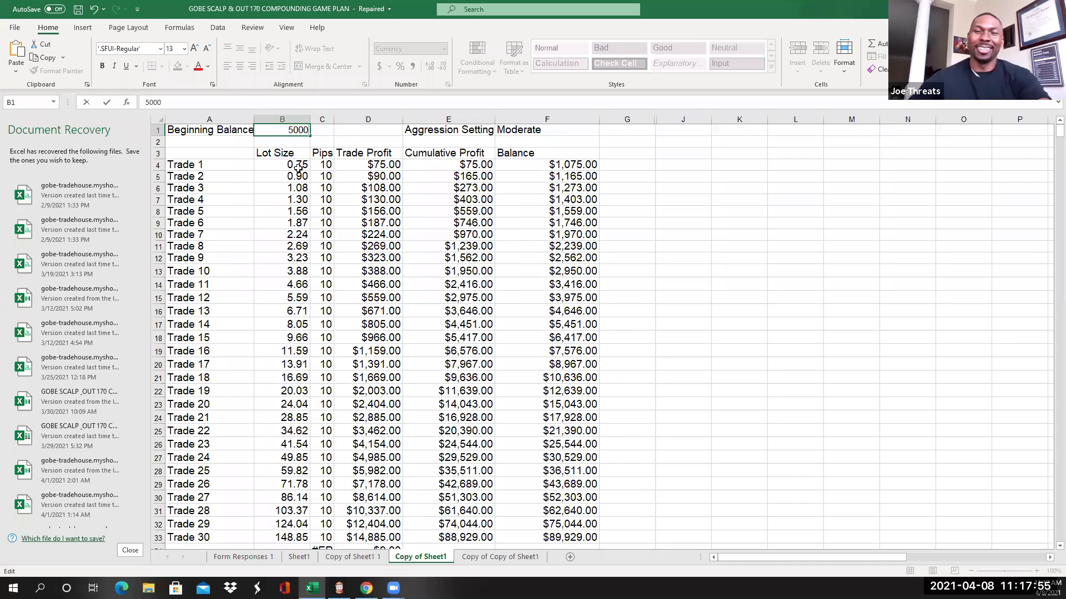
click(303, 224)
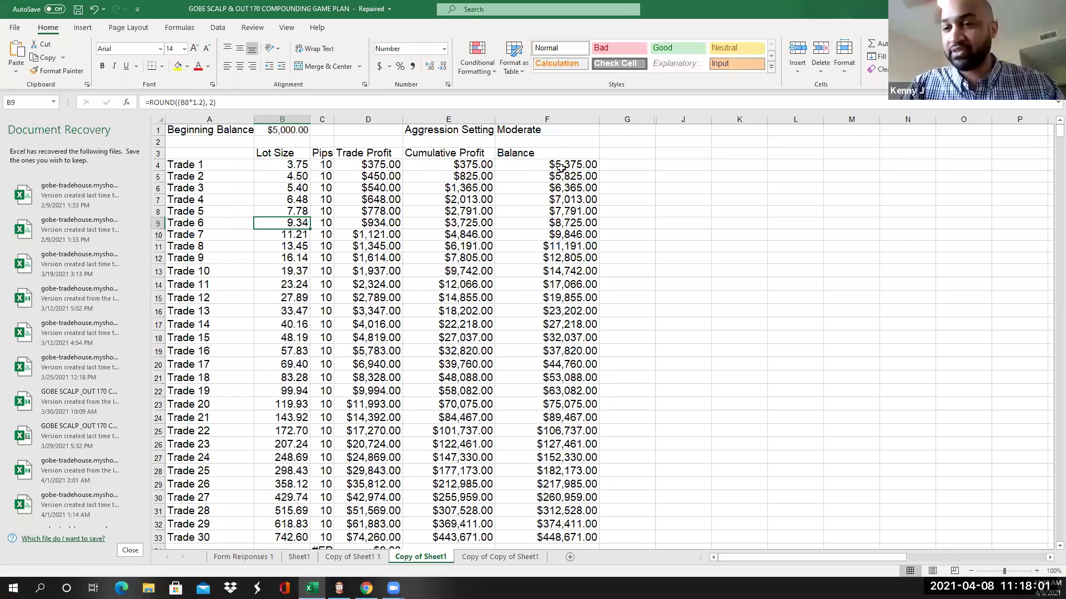
Examine how the balance grows from Trades 1 and 10 to Trades 21 and 30
click(579, 272)
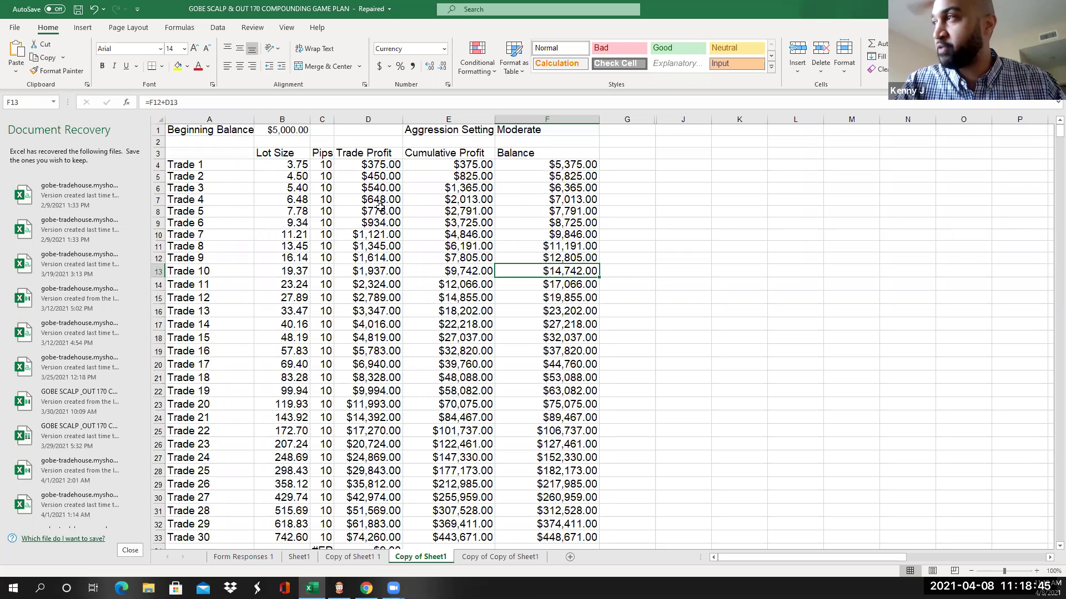
click(466, 167)
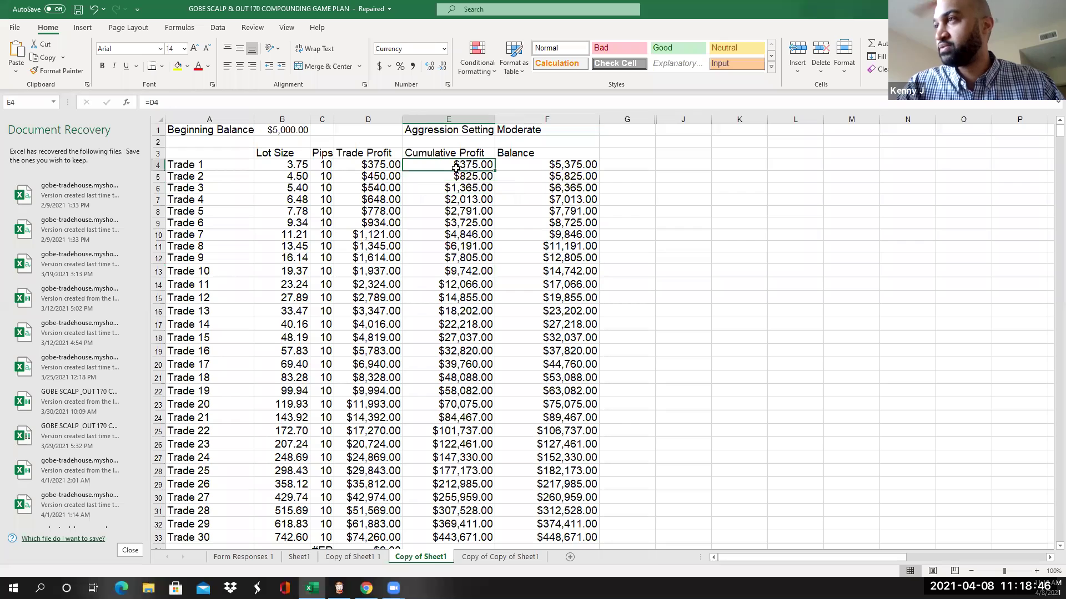
click(185, 166)
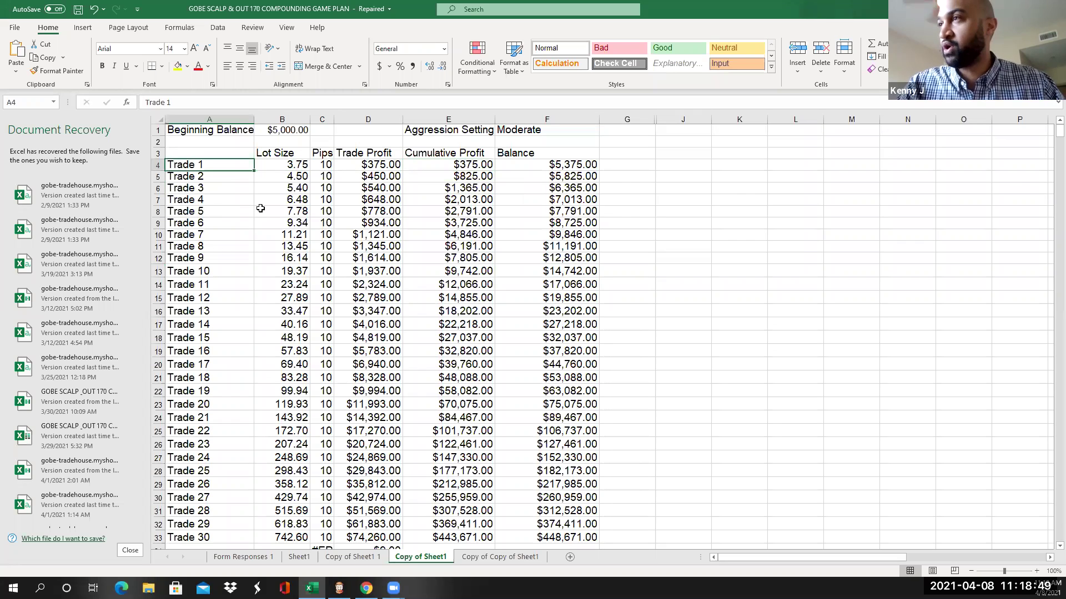
click(550, 416)
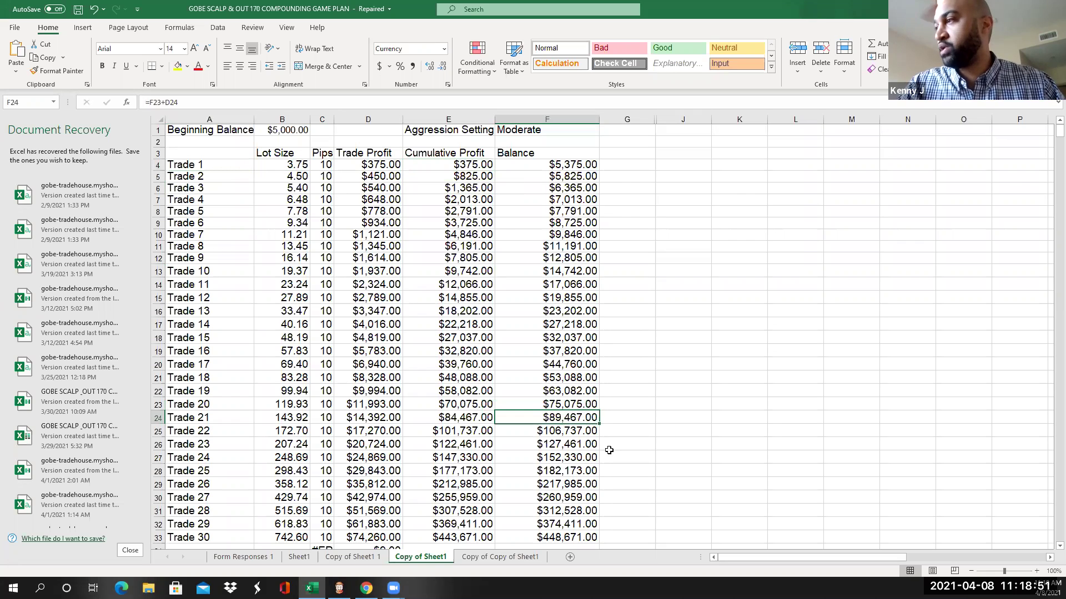
scroll(609, 450, down, 1)
click(568, 499)
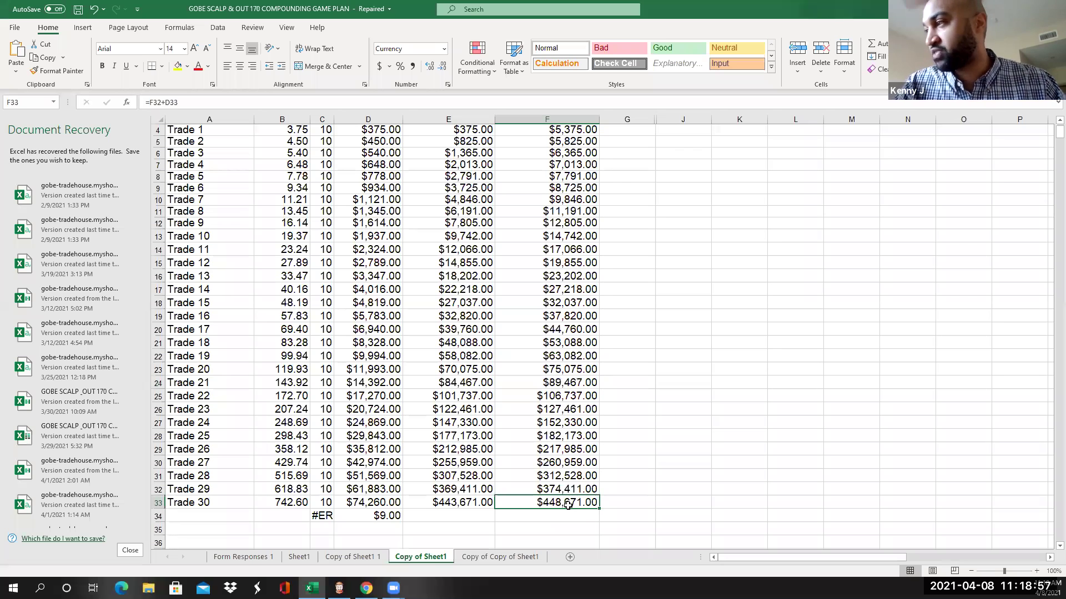
Review the full 30-trade plan and compare the balances after Trades 25, 24 and 23
scroll(590, 473, up, 1)
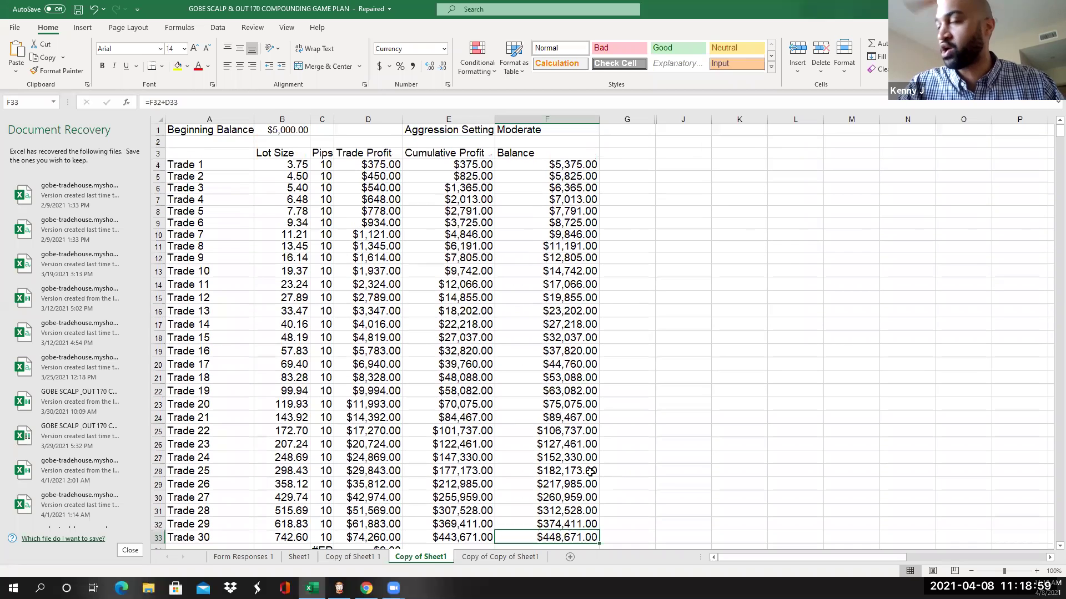
scroll(580, 500, down, 1)
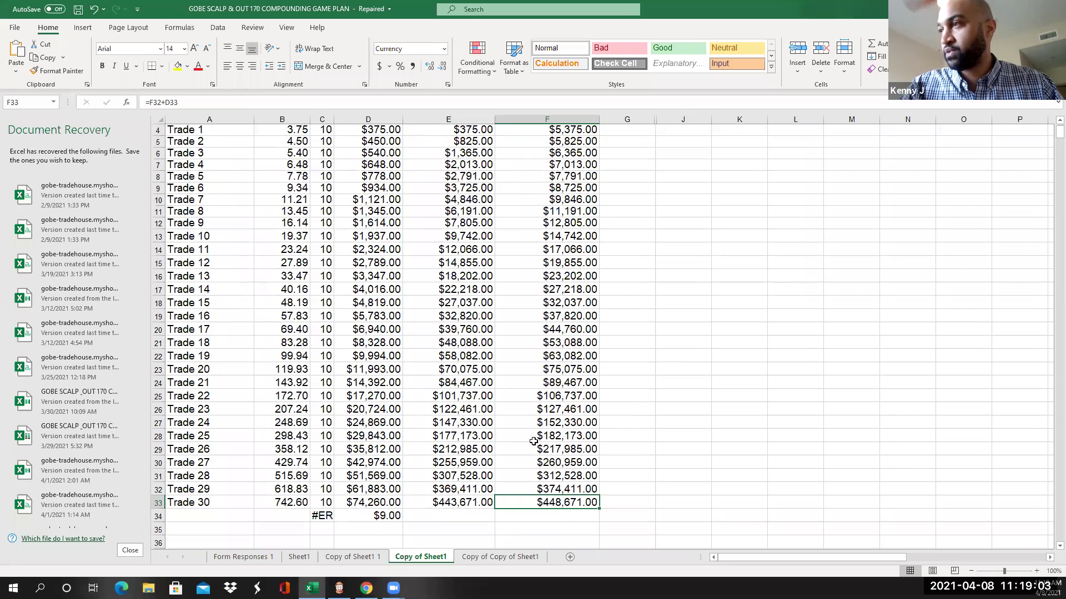
scroll(534, 442, up, 1)
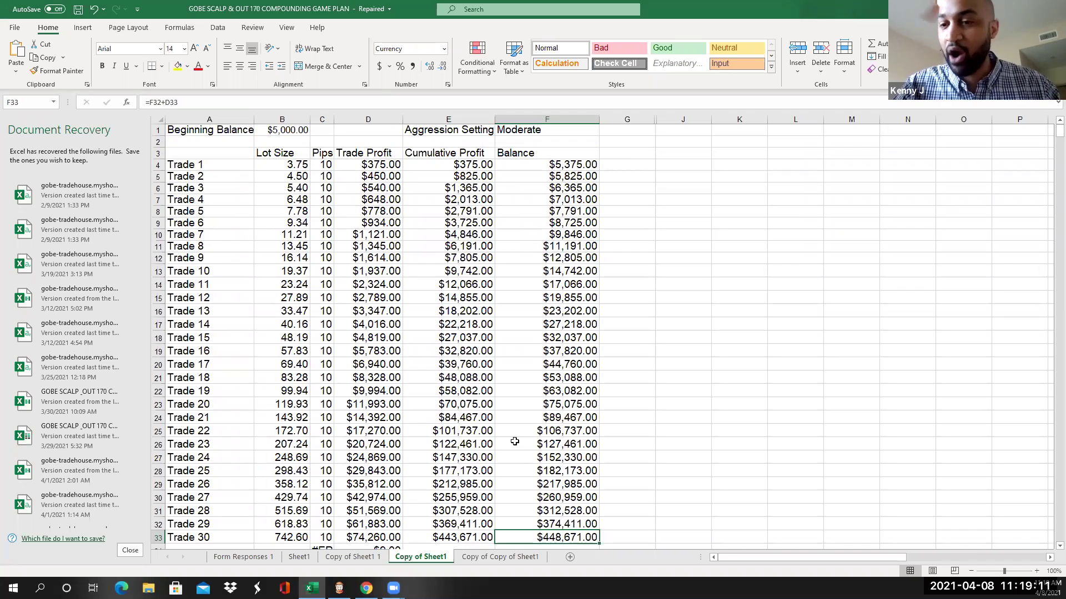
scroll(531, 419, down, 1)
click(548, 438)
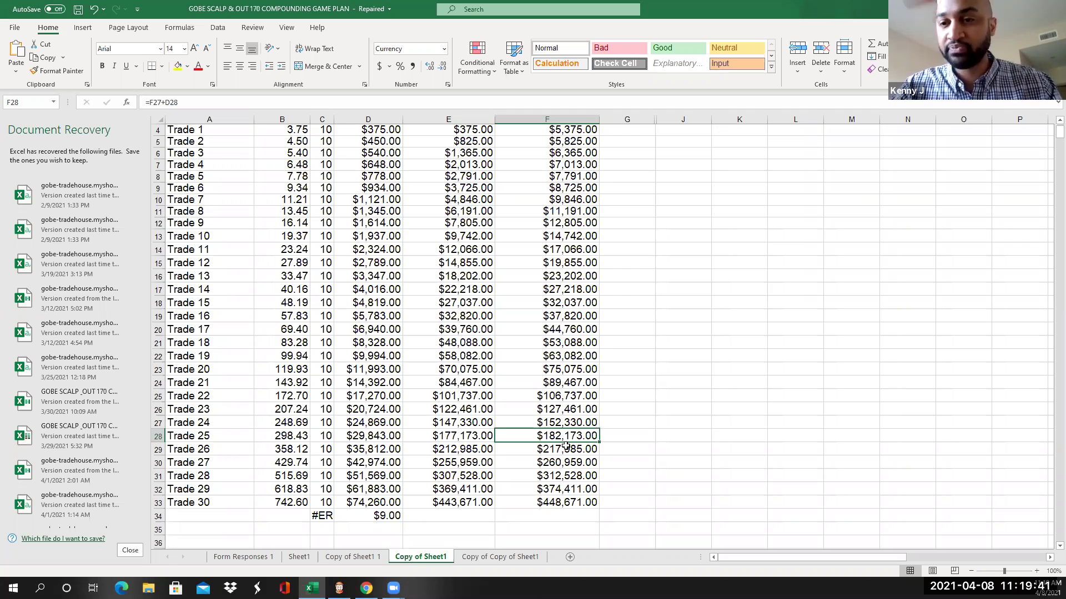
click(514, 409)
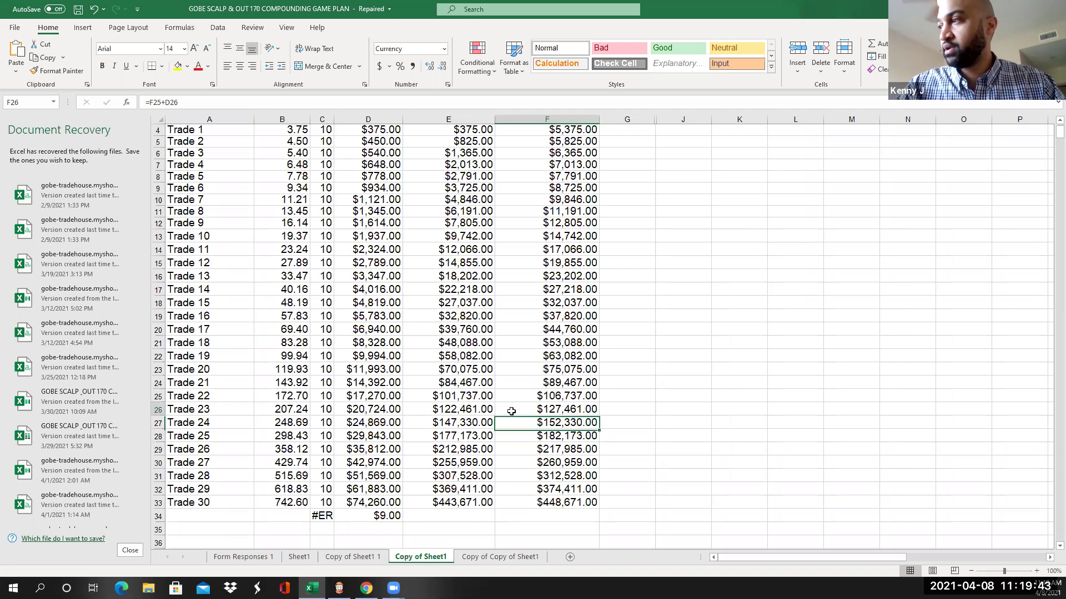
scroll(515, 408, up, 1)
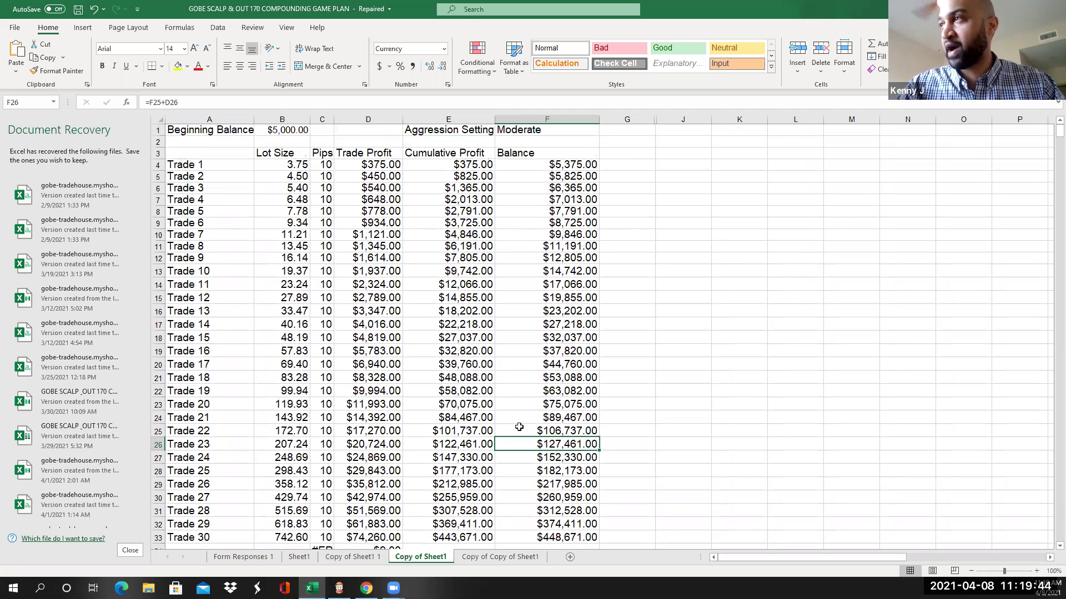
Set the beginning balance to $100
click(303, 142)
double_click(290, 130)
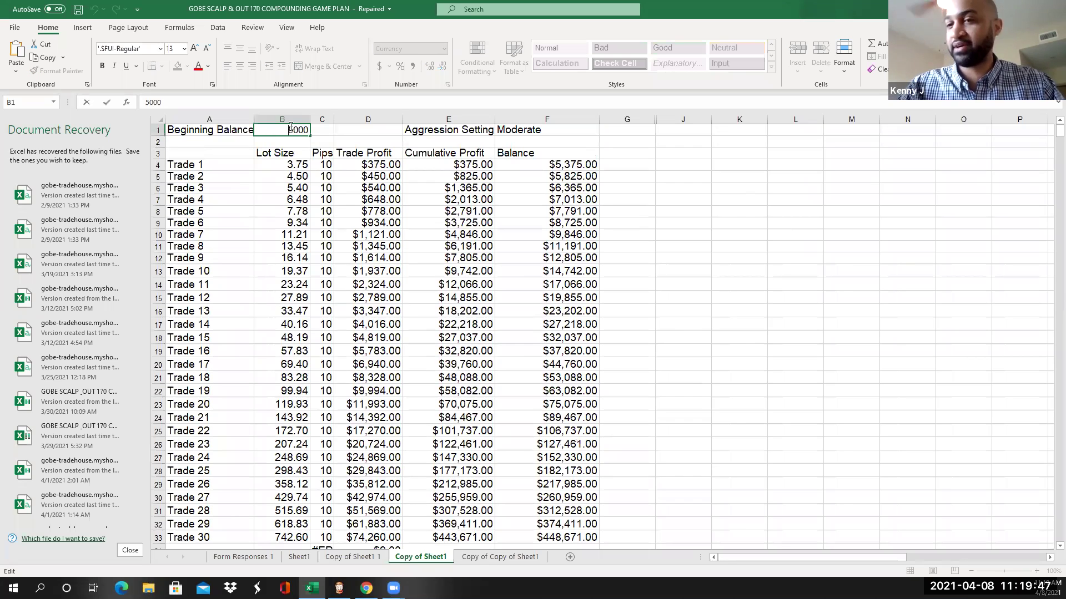
double_click(290, 129)
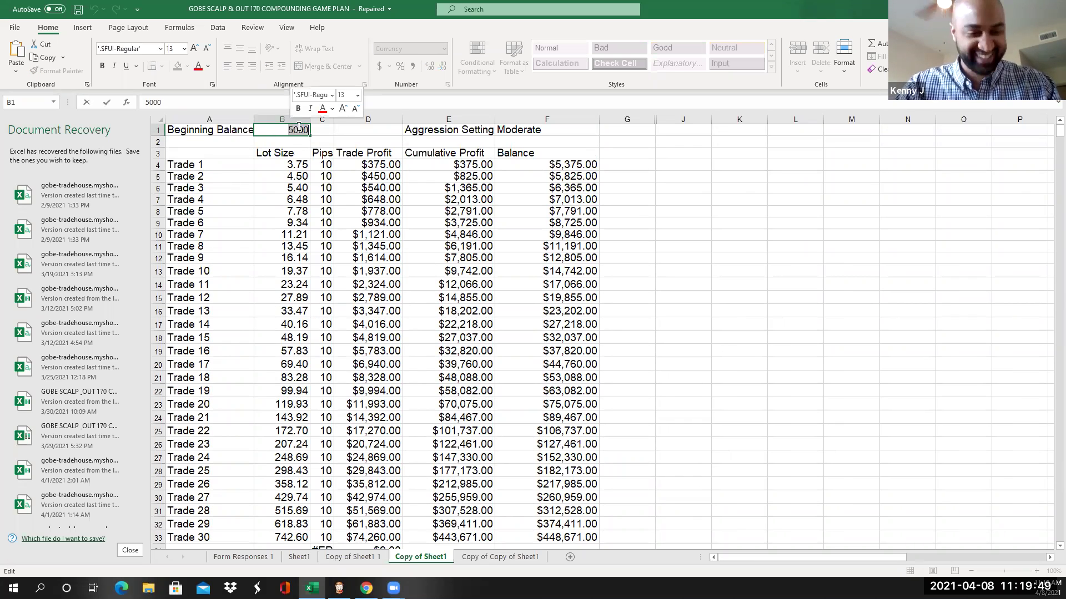
text(100)
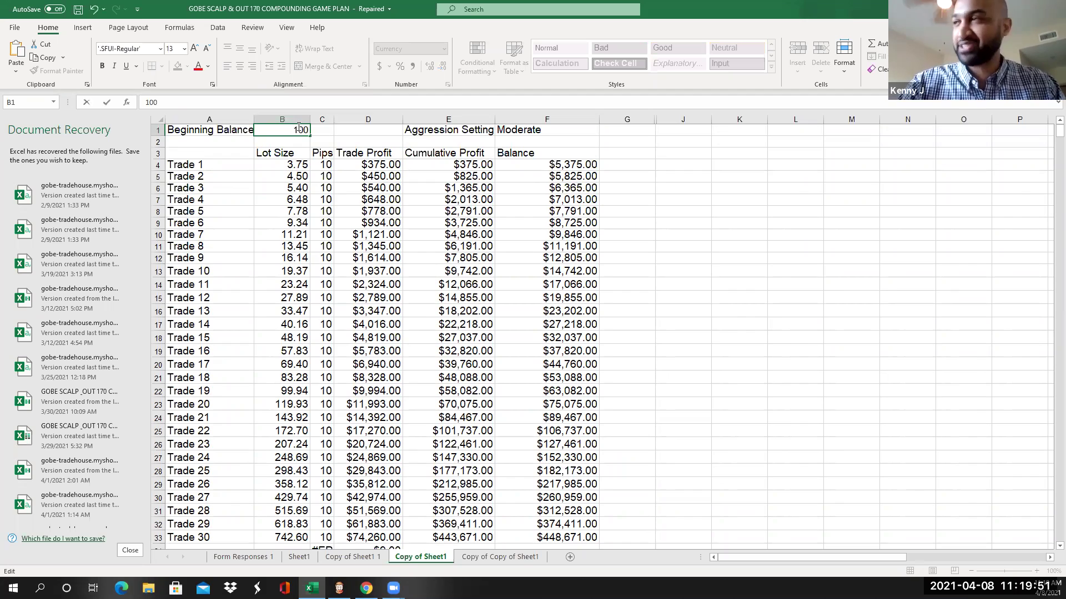
key(Return)
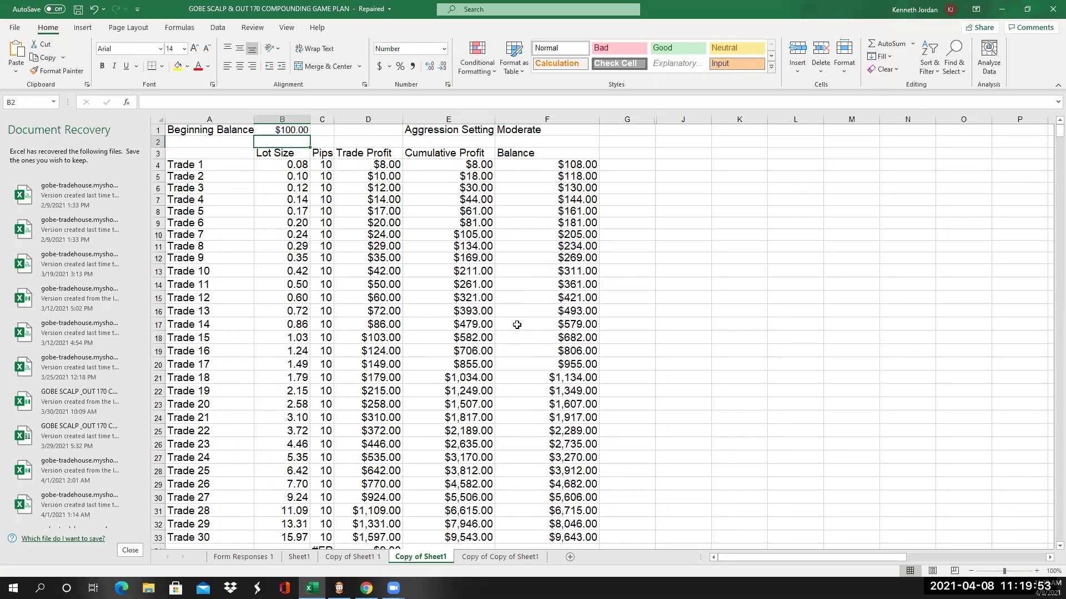
Set the beginning balance to $10,000
click(500, 361)
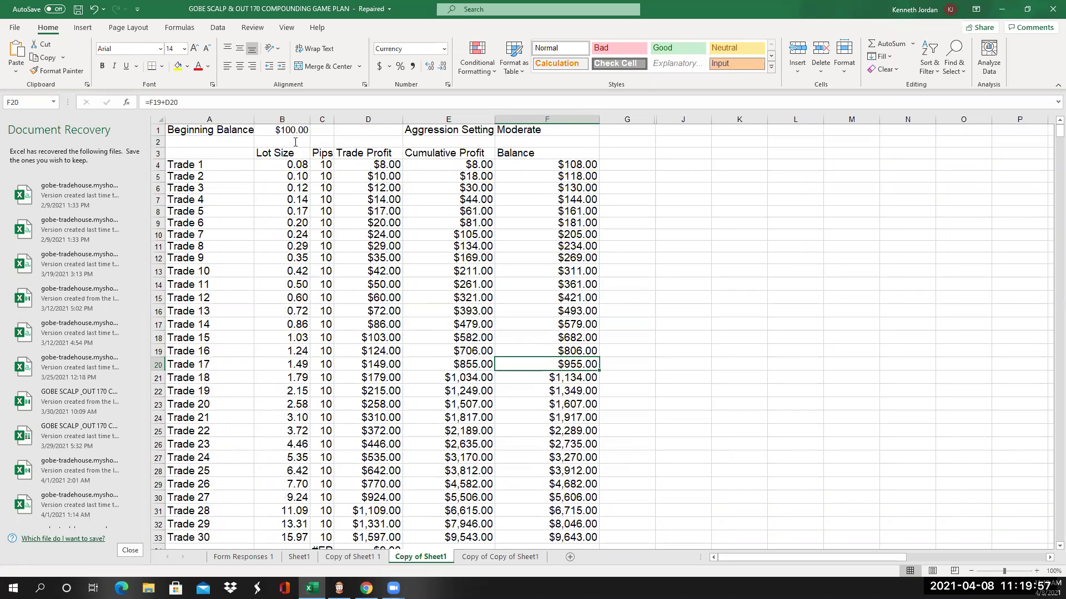
double_click(281, 132)
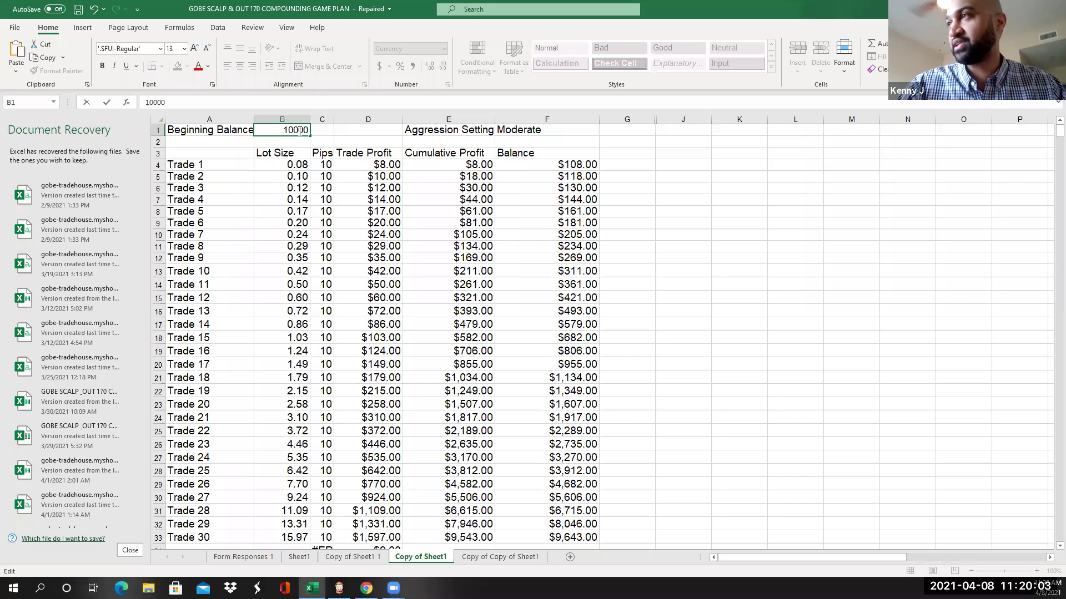
click(284, 219)
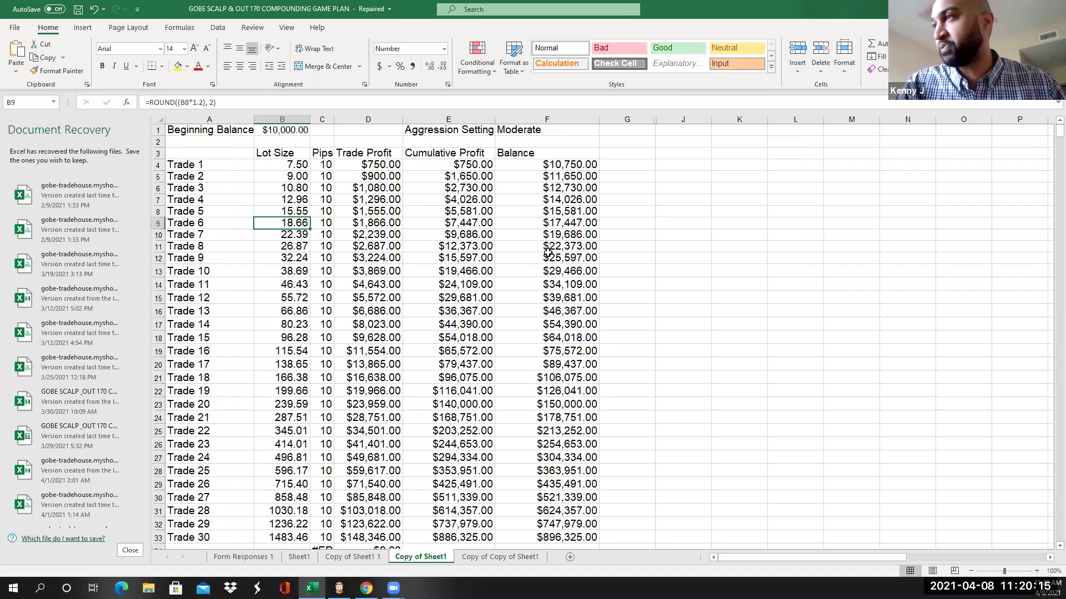
Examine the balance growth from Trade 1 through Trades 7, 10, 15 and 17 up to Trades 28 and 30
click(563, 166)
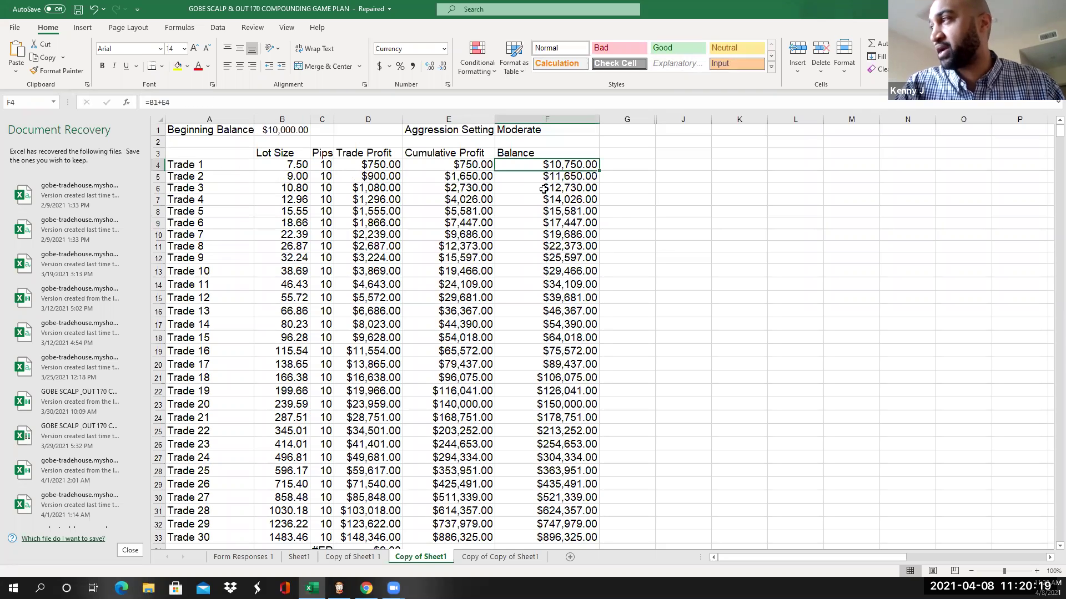
click(563, 232)
click(555, 271)
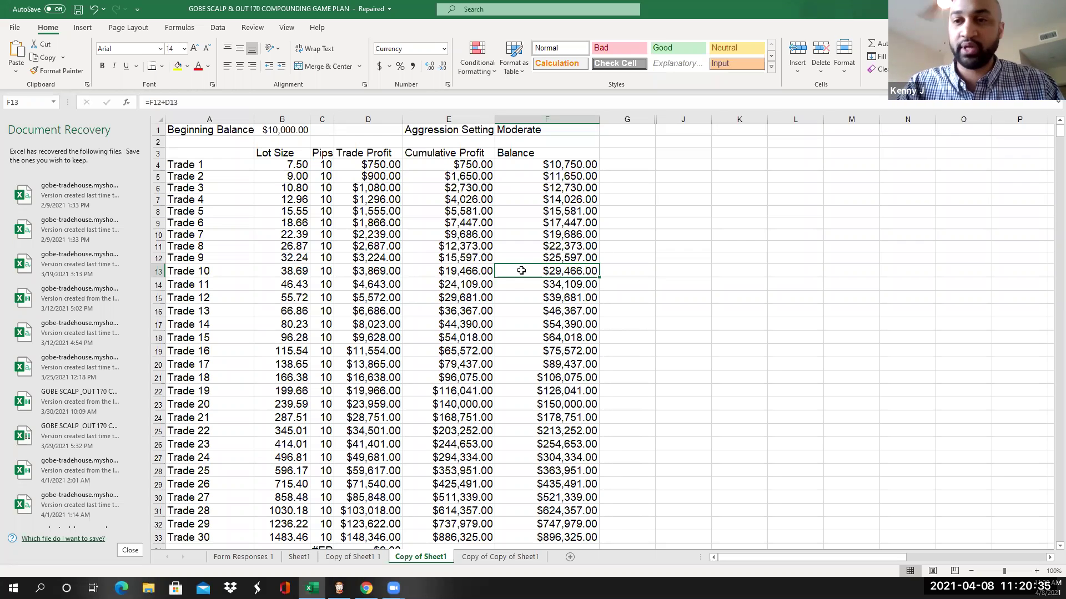
click(533, 340)
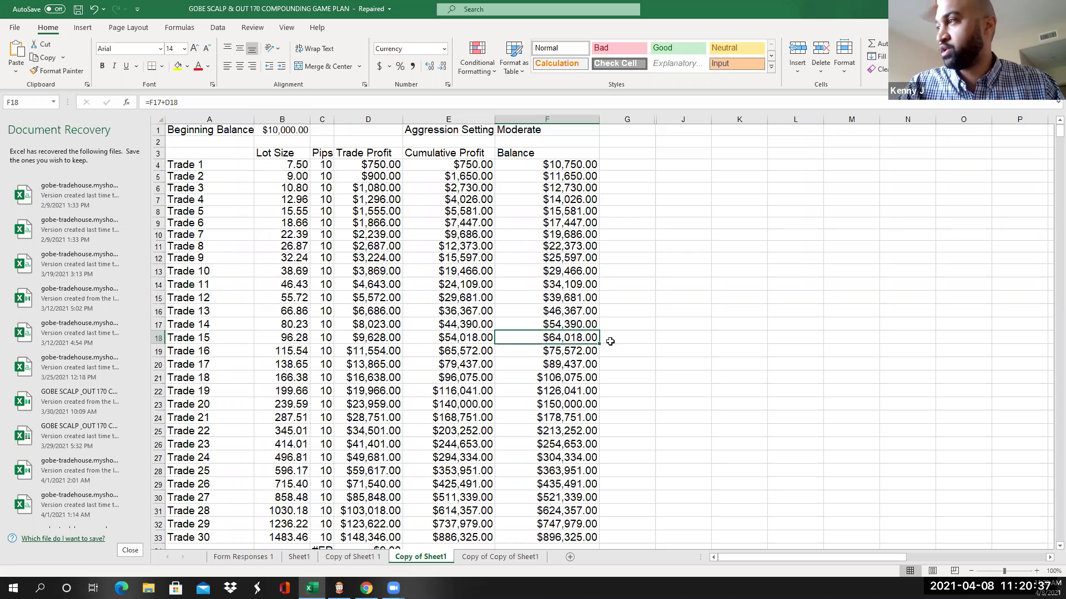
click(577, 366)
scroll(555, 393, down, 2)
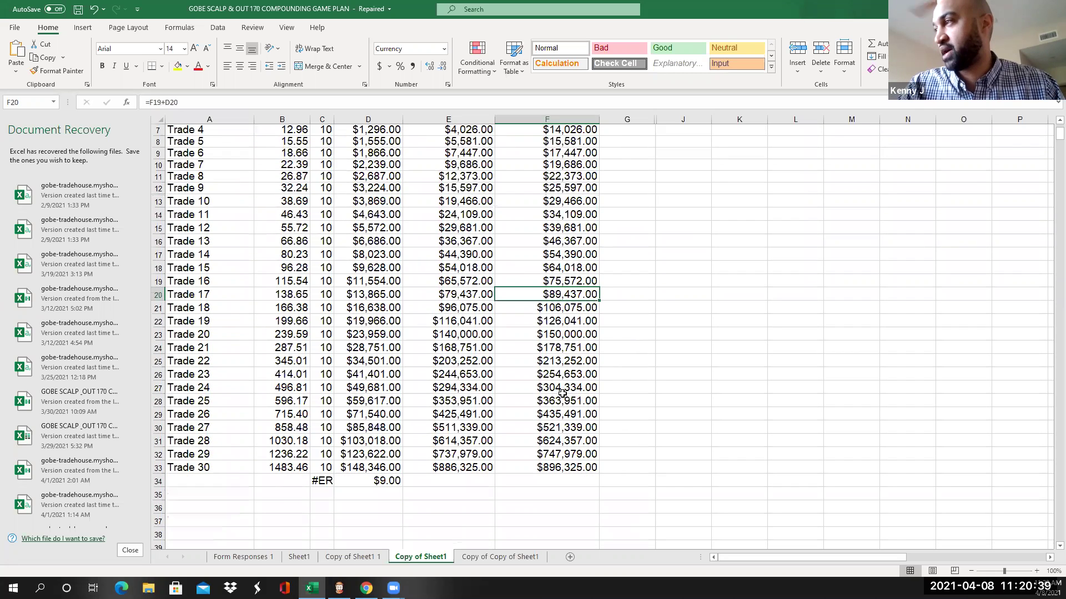
click(565, 441)
click(568, 467)
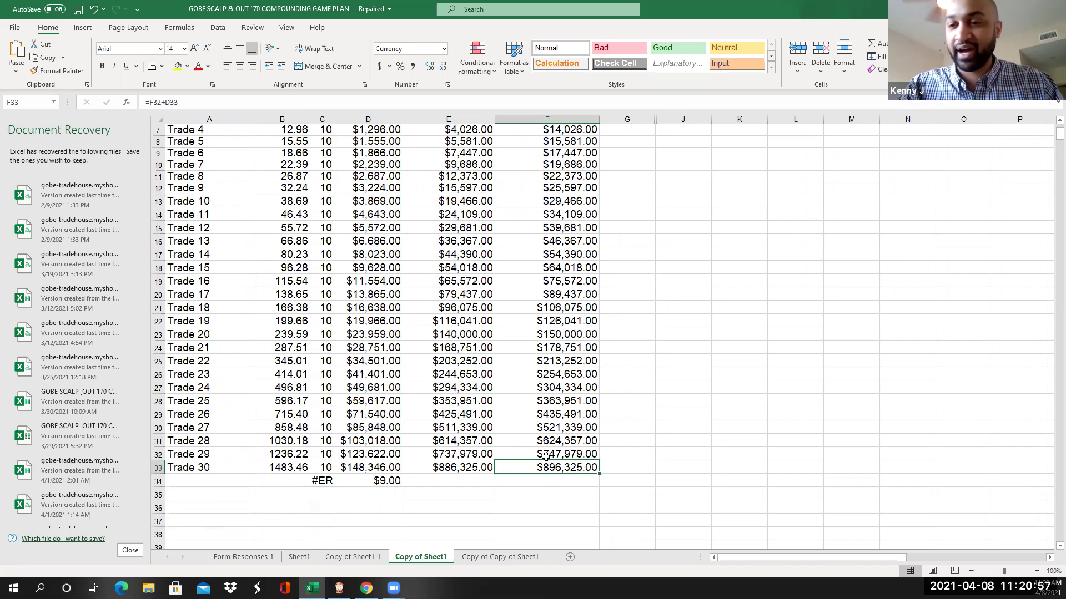
Compare the balances after Trades 26, 15, 12 and 10
click(574, 414)
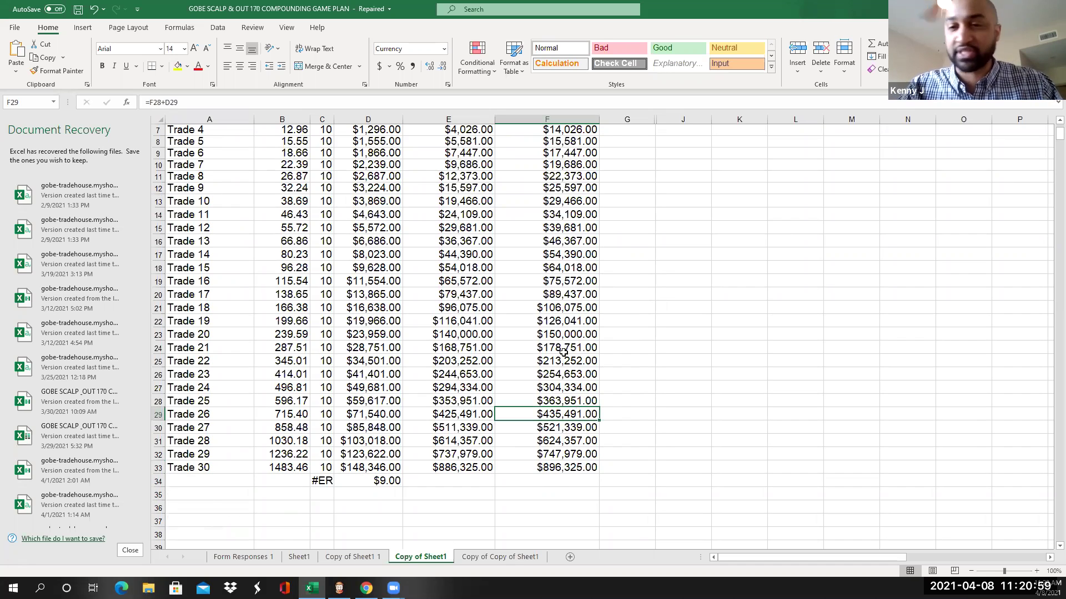
click(579, 265)
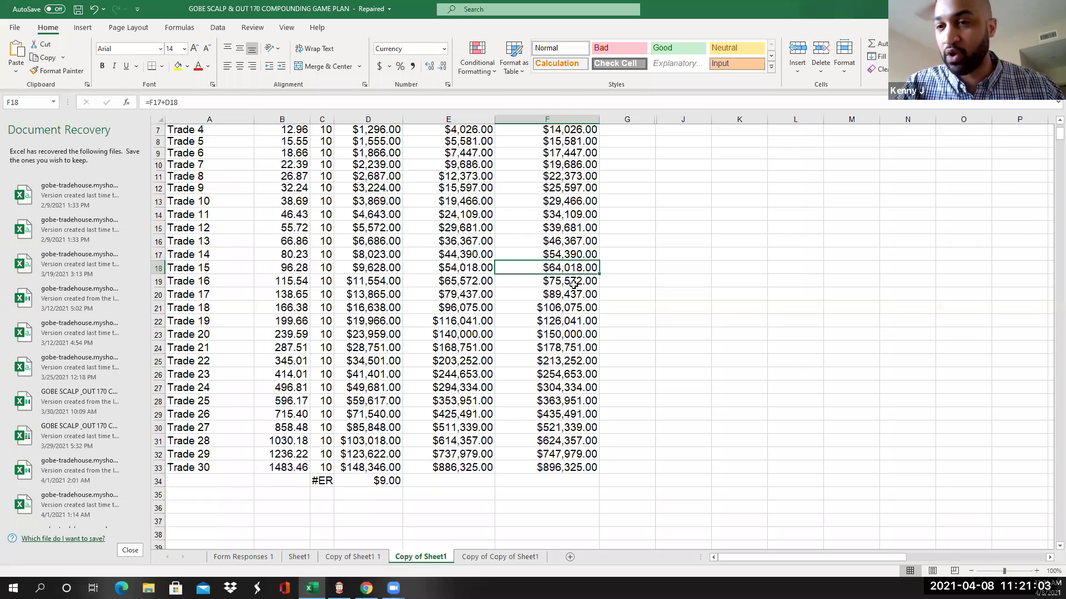
click(542, 228)
click(558, 201)
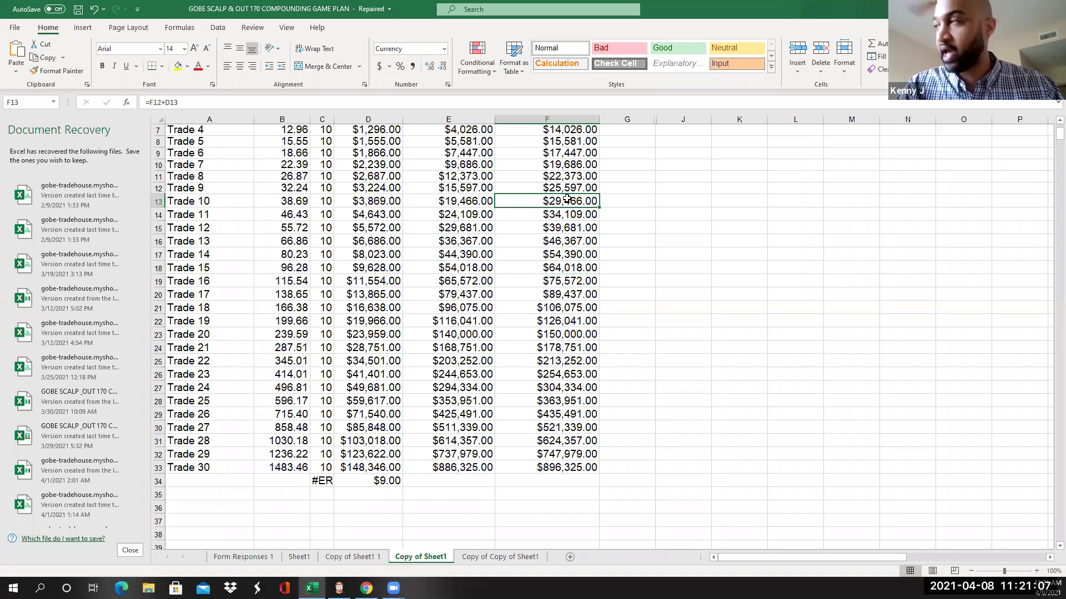
Examine the balances after Trades 24 and 25, the Trade 25 row, and the balance after Trade 19
scroll(568, 208, up, 2)
scroll(558, 270, down, 3)
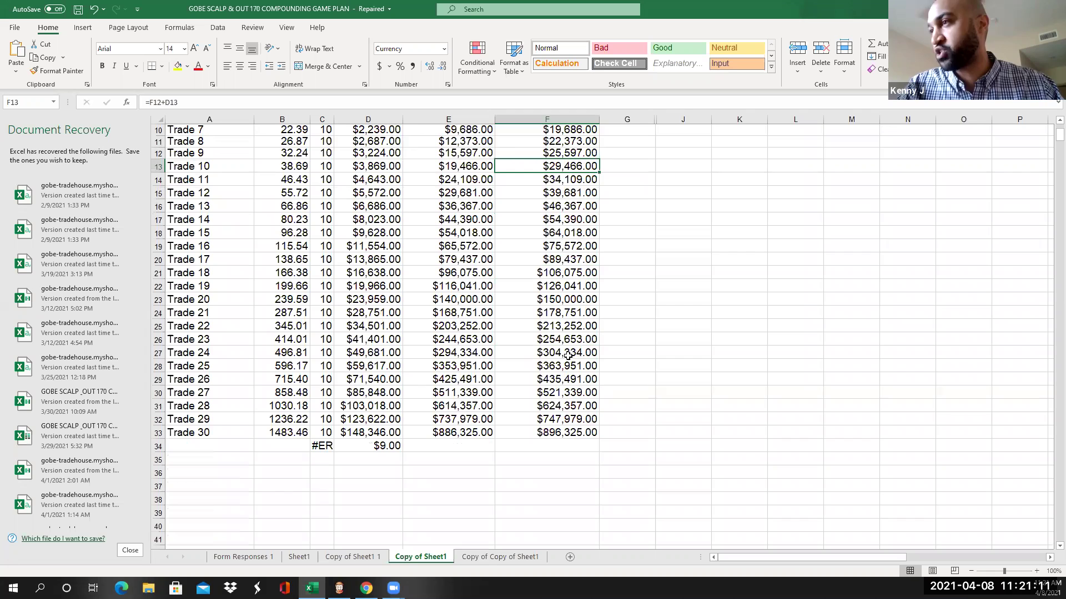
click(568, 356)
click(577, 366)
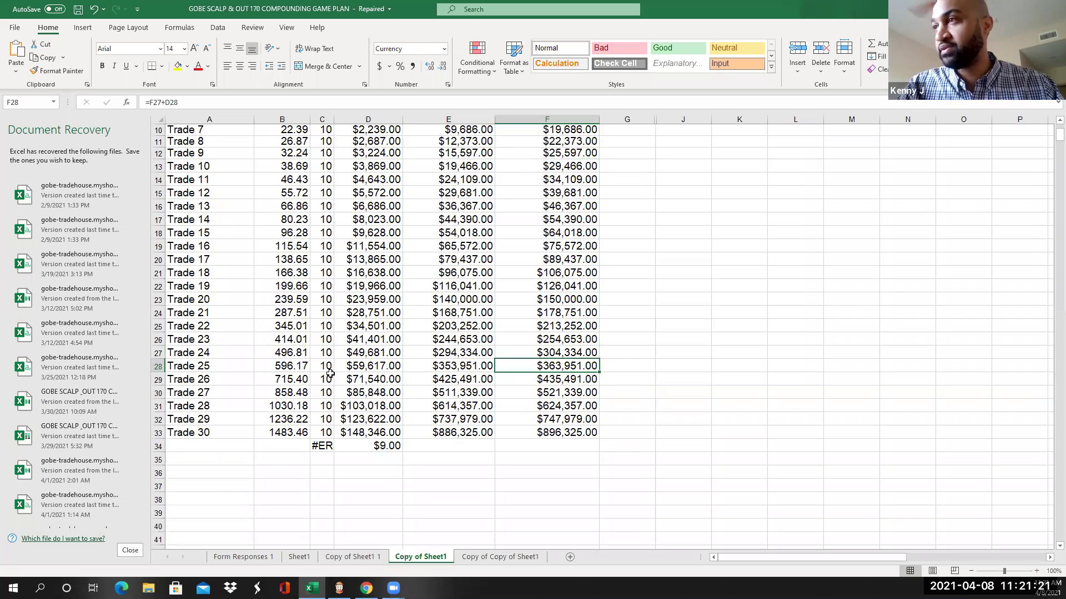
click(257, 366)
click(250, 366)
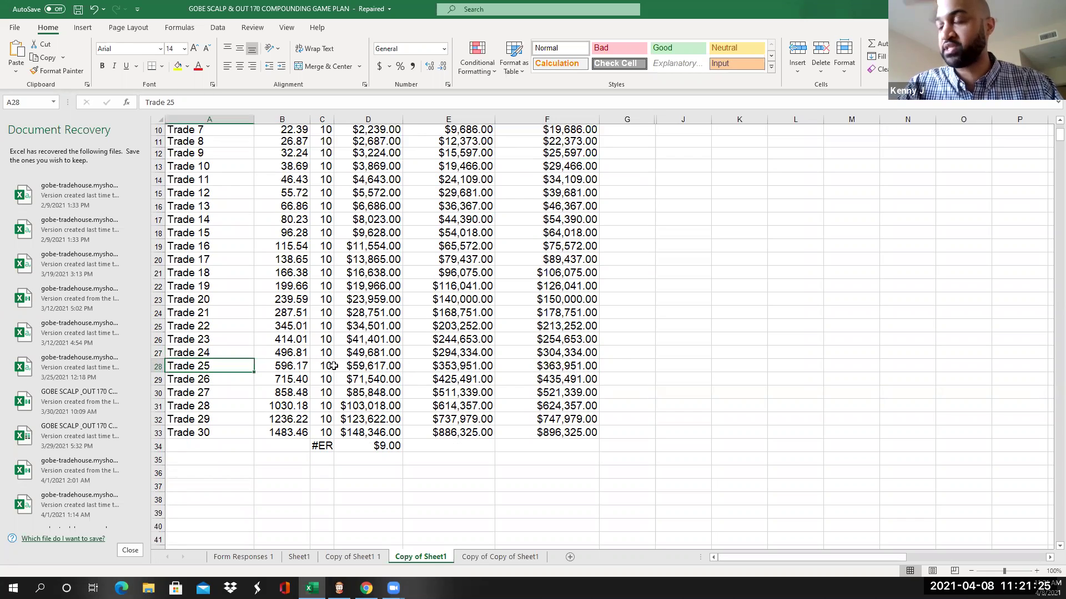
click(547, 289)
scroll(508, 291, up, 3)
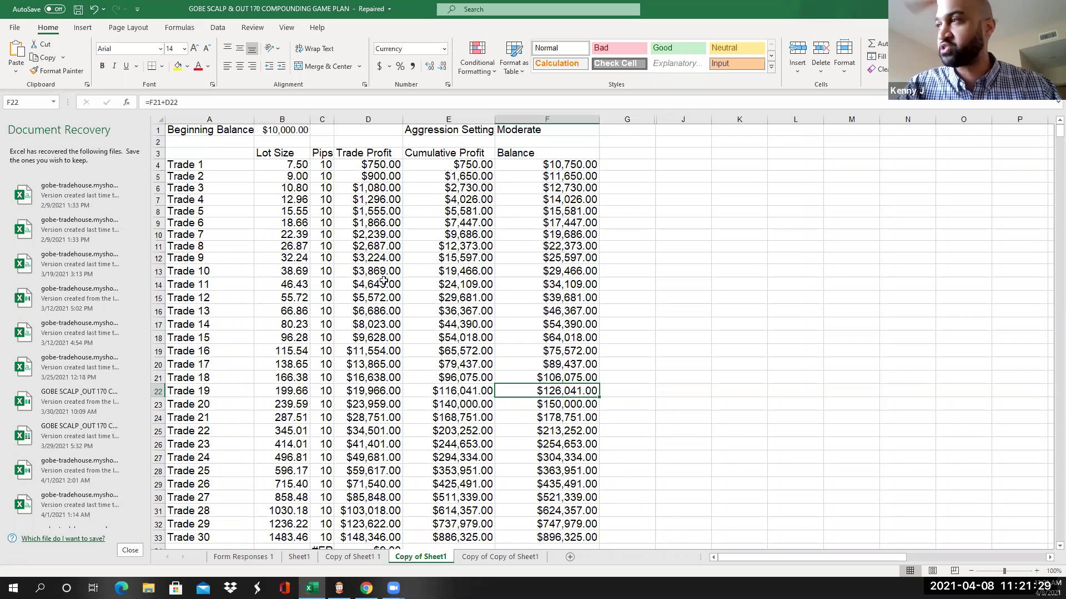